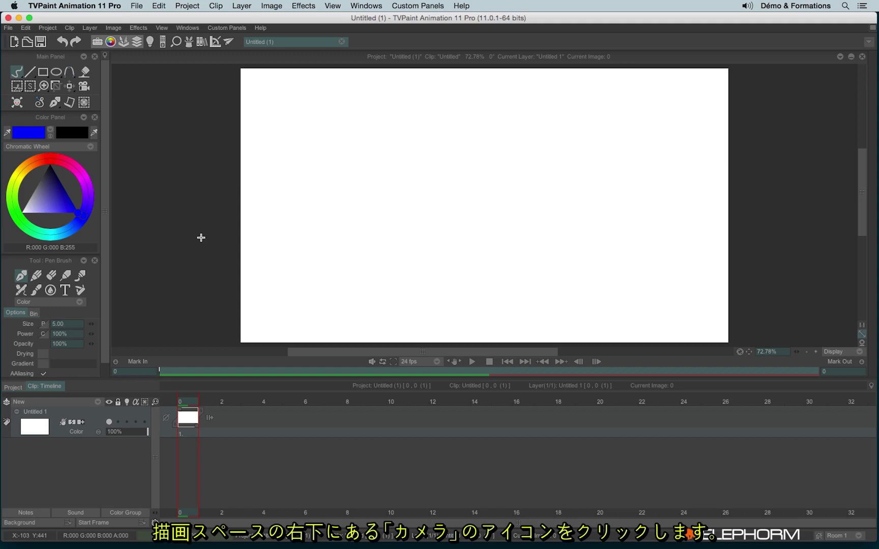
- Toggle the live webcam preview off and open the Video In Settings panel
{"action": "left_click", "coordinate": [862, 343]}
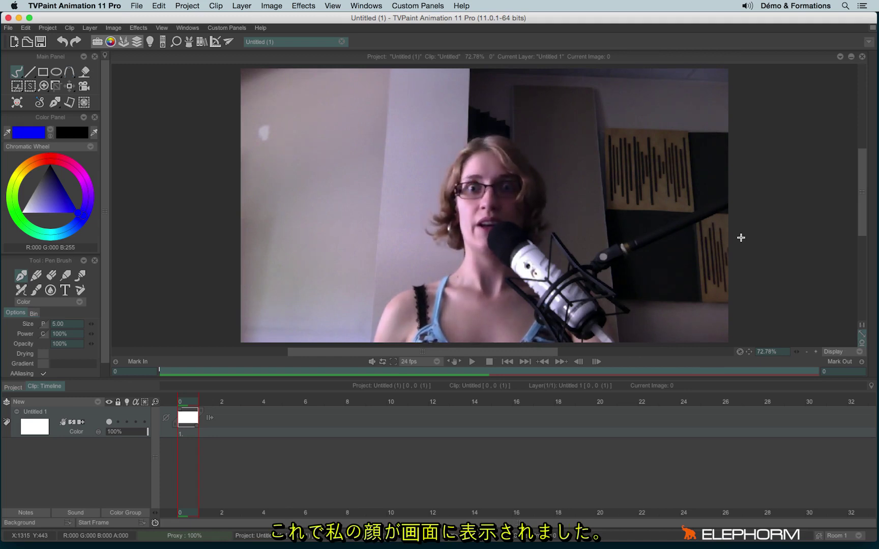
{"action": "left_click", "coordinate": [860, 341]}
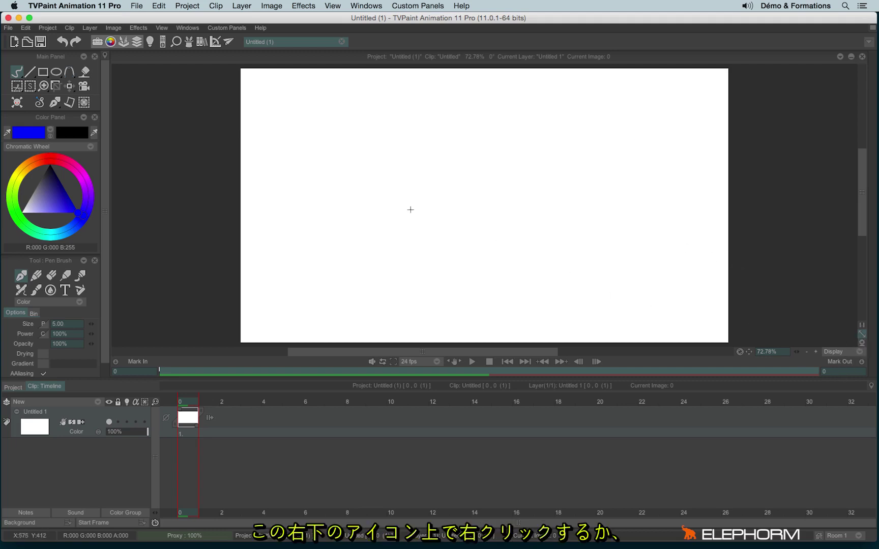
{"action": "left_click", "coordinate": [187, 29]}
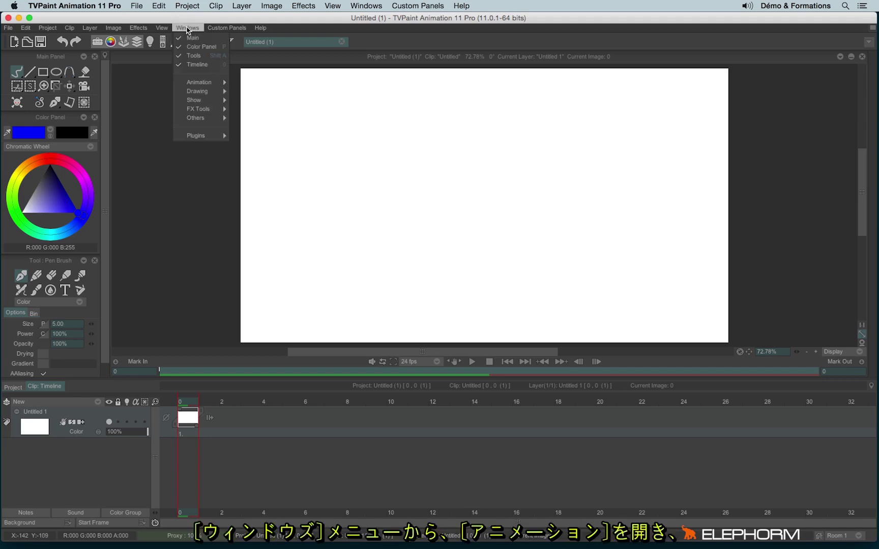
{"action": "mouse_move", "coordinate": [199, 83]}
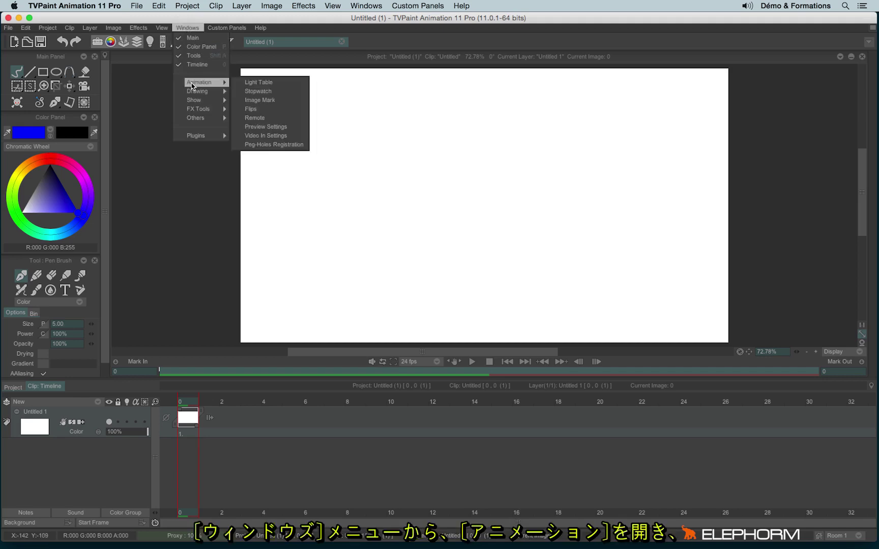
{"action": "left_click", "coordinate": [304, 137]}
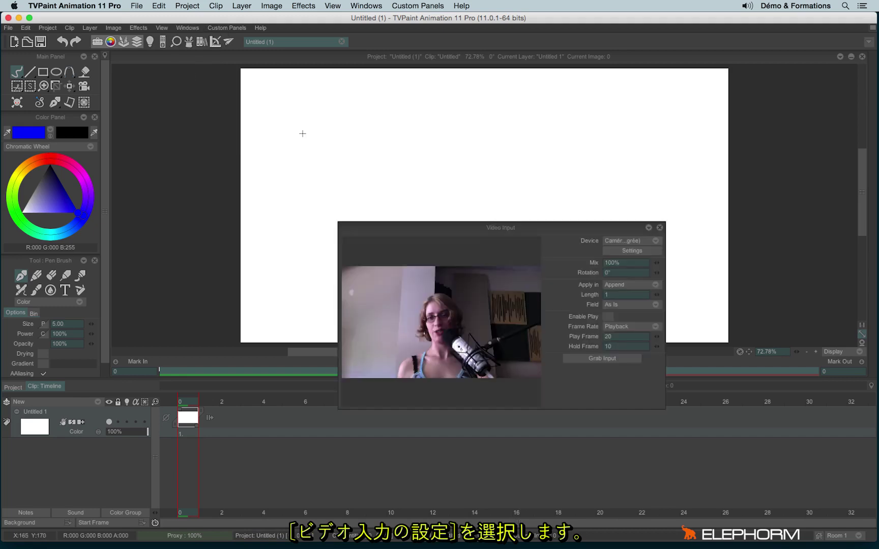
- Move the Video Input panel to the upper left, keeping the FaceTime HD camera as device
{"action": "left_click_drag", "start_coordinate": [450, 231], "coordinate": [241, 72]}
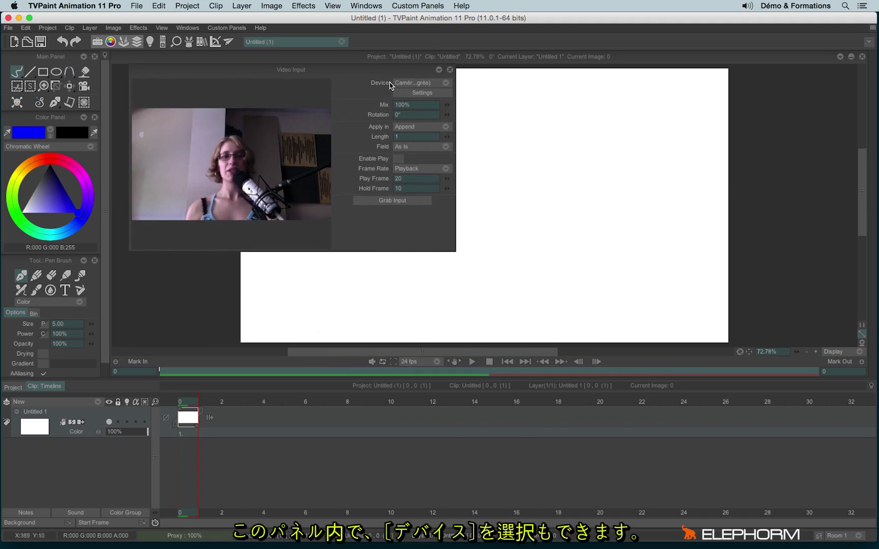
{"action": "left_click", "coordinate": [407, 83]}
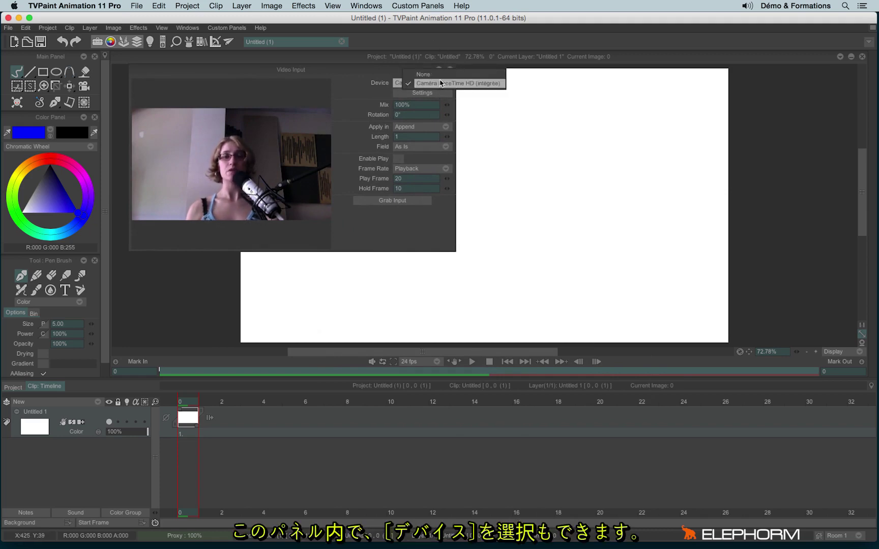
{"action": "left_click", "coordinate": [409, 83]}
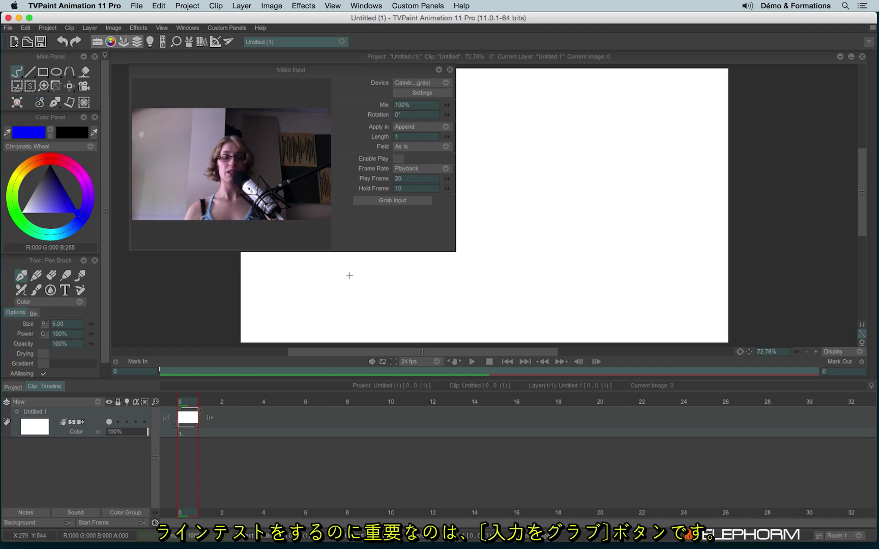
- Grab webcam frames in quick succession until the layer holds ten captured images
{"action": "left_click", "coordinate": [365, 200]}
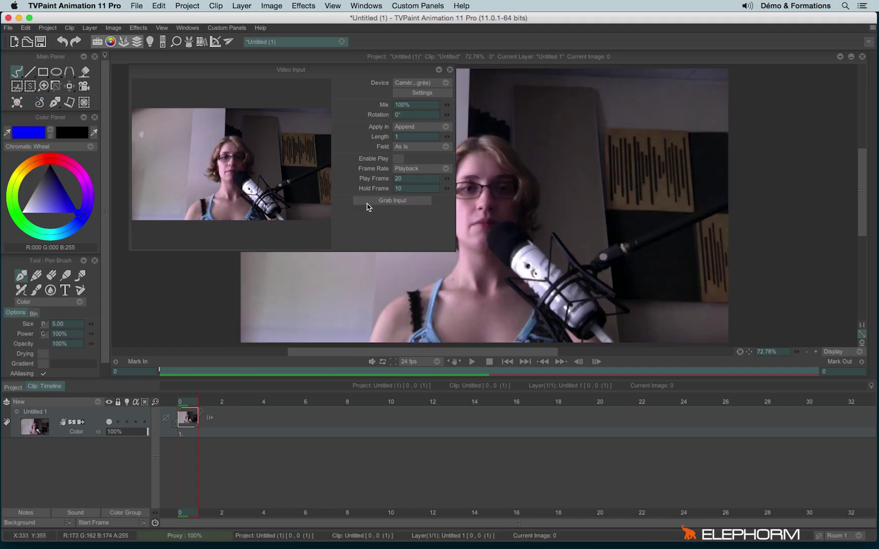
{"action": "left_click", "coordinate": [371, 203]}
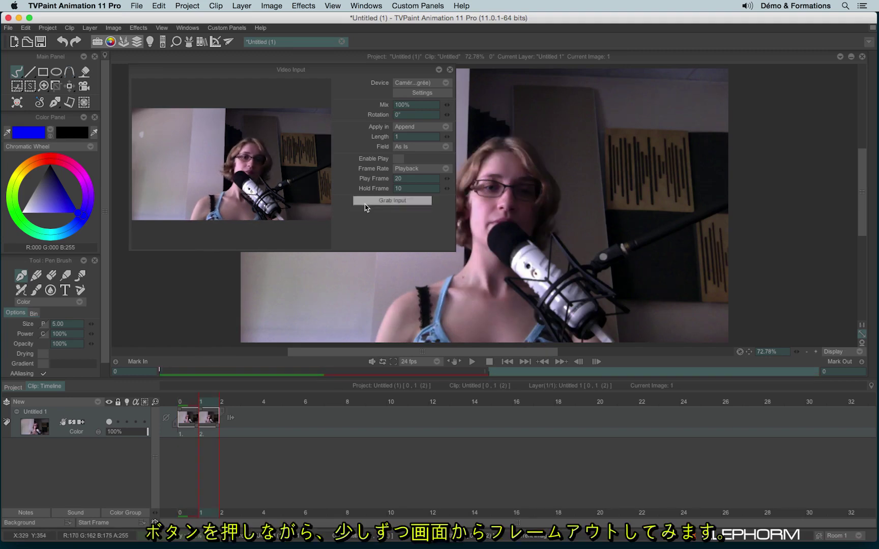
{"action": "left_click", "coordinate": [371, 203]}
{"action": "left_click", "coordinate": [371, 205]}
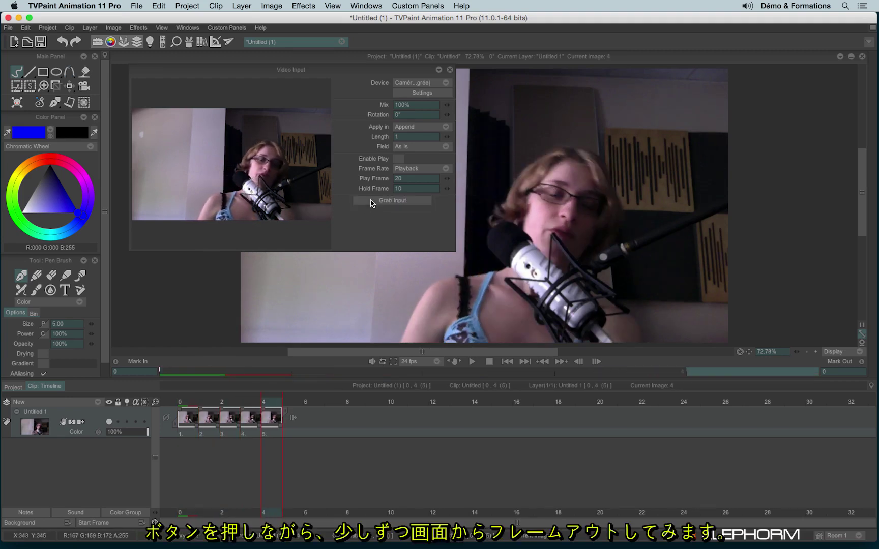
{"action": "left_click", "coordinate": [370, 203]}
{"action": "left_click", "coordinate": [374, 203]}
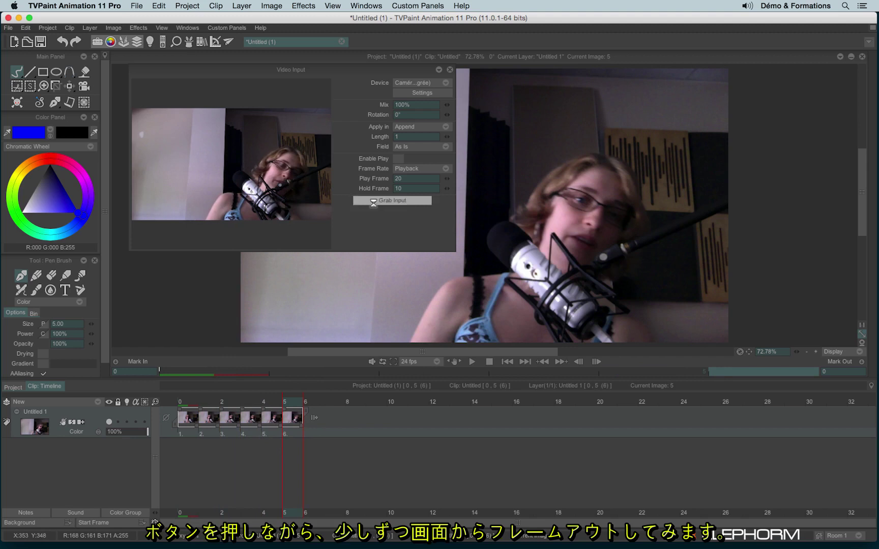
{"action": "left_click", "coordinate": [377, 204]}
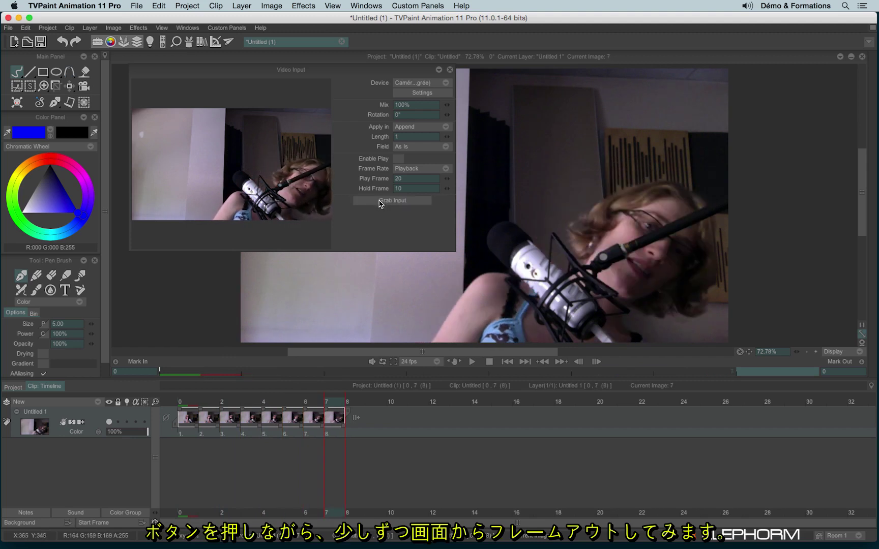
{"action": "left_click", "coordinate": [379, 203]}
{"action": "left_click", "coordinate": [378, 201]}
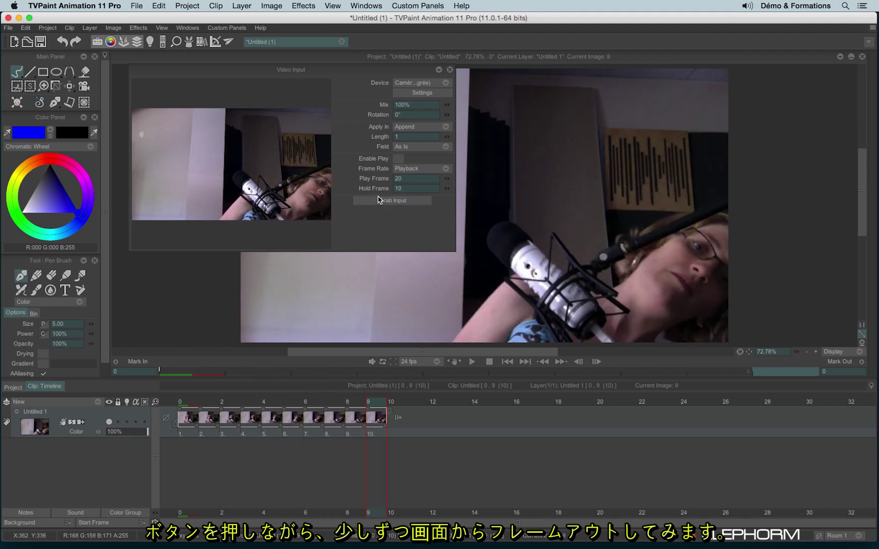
- Close the Video Input panel and play the captured frames, stopping on frame 3
{"action": "left_click", "coordinate": [450, 70]}
{"action": "left_click", "coordinate": [472, 362]}
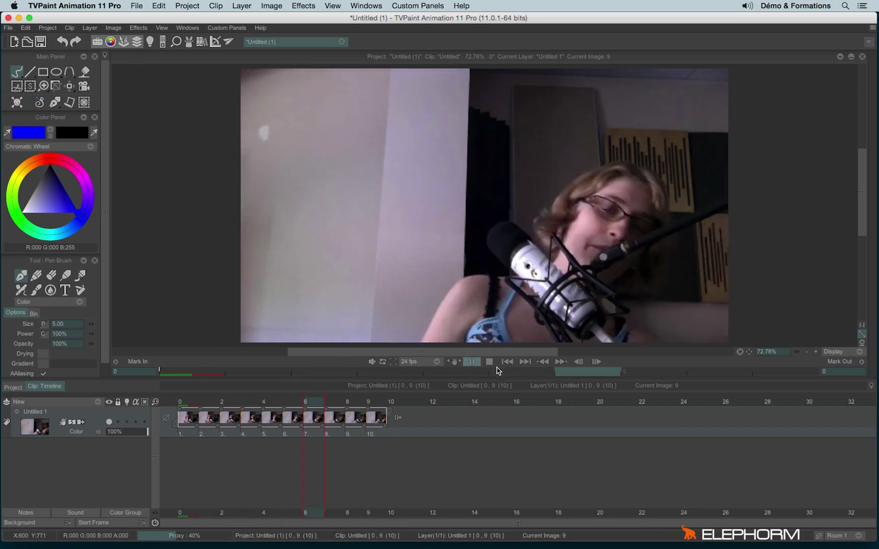
{"action": "left_click", "coordinate": [489, 361]}
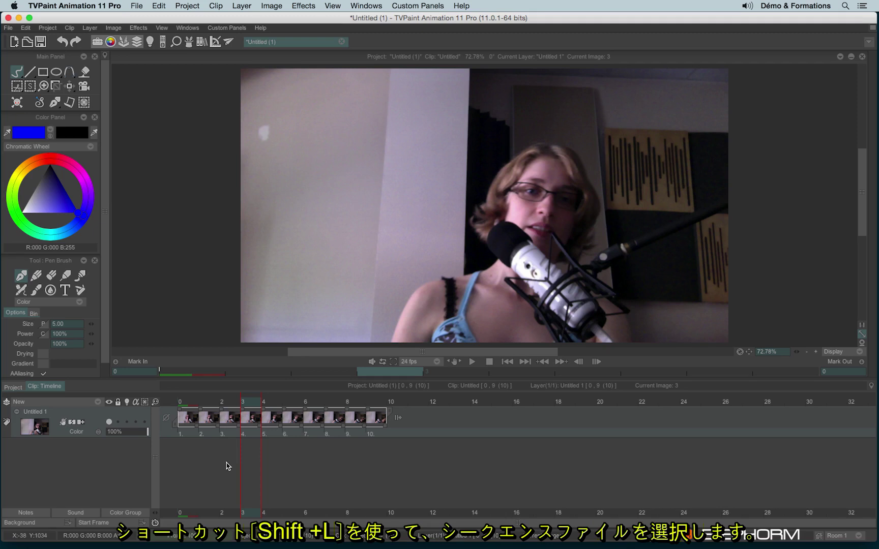
- Quick Look through the scanned PNGs and load the sequence starting at 001.png
{"action": "key", "text": "shift+l"}
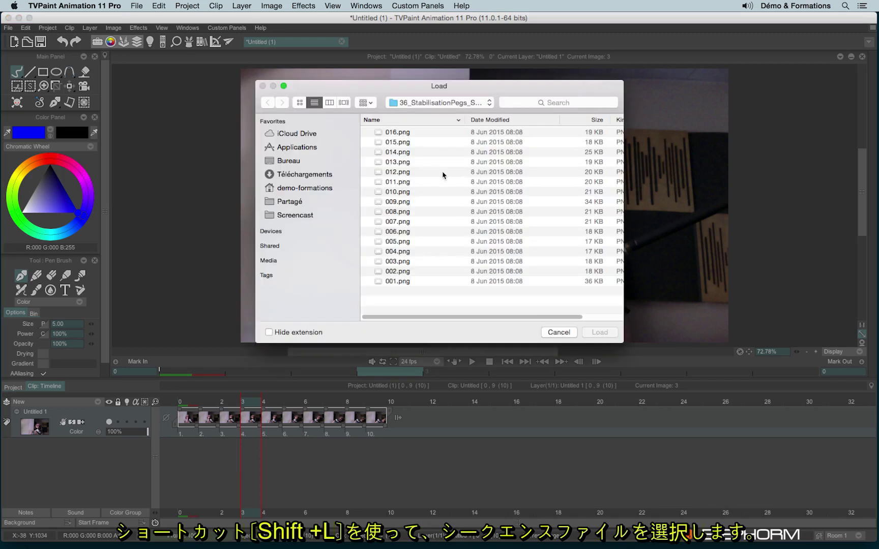
{"action": "left_click", "coordinate": [402, 281]}
{"action": "key", "text": "space"}
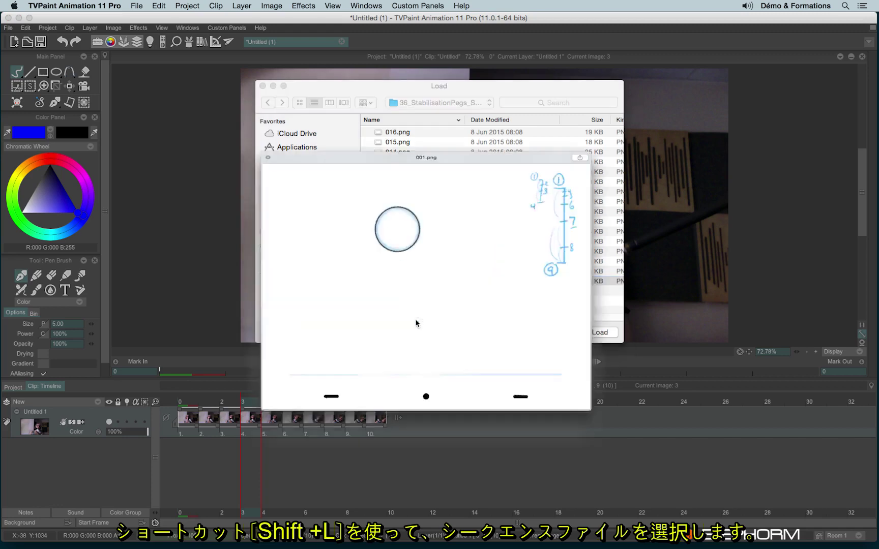
{"action": "key", "text": "Up"}
{"action": "key", "text": "Up"}
{"action": "key", "text": "Up"}
{"action": "key", "text": "Up"}
{"action": "key", "text": "Up"}
{"action": "key", "text": "Up"}
{"action": "key", "text": "Up"}
{"action": "key", "text": "Up"}
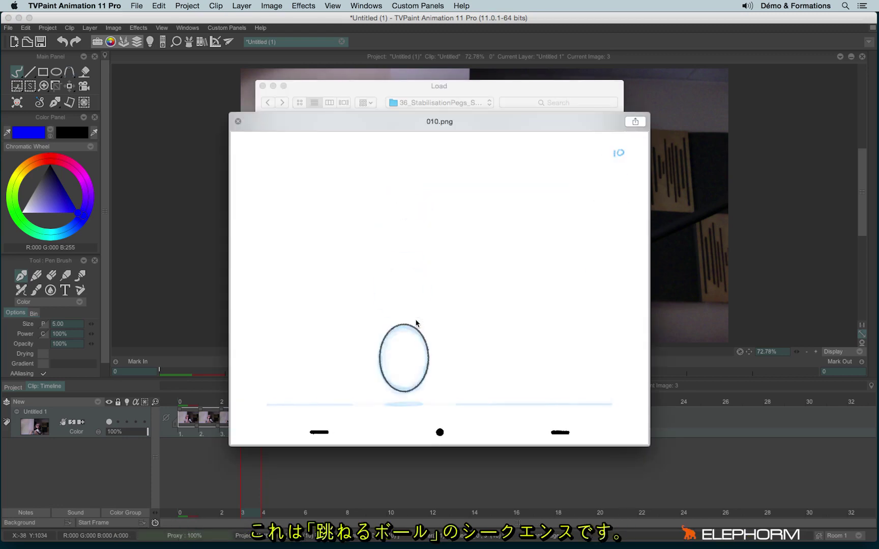
{"action": "key", "text": "Up"}
{"action": "key", "text": "Up"}
{"action": "key", "text": "Up"}
{"action": "key", "text": "space"}
{"action": "left_click", "coordinate": [393, 284]}
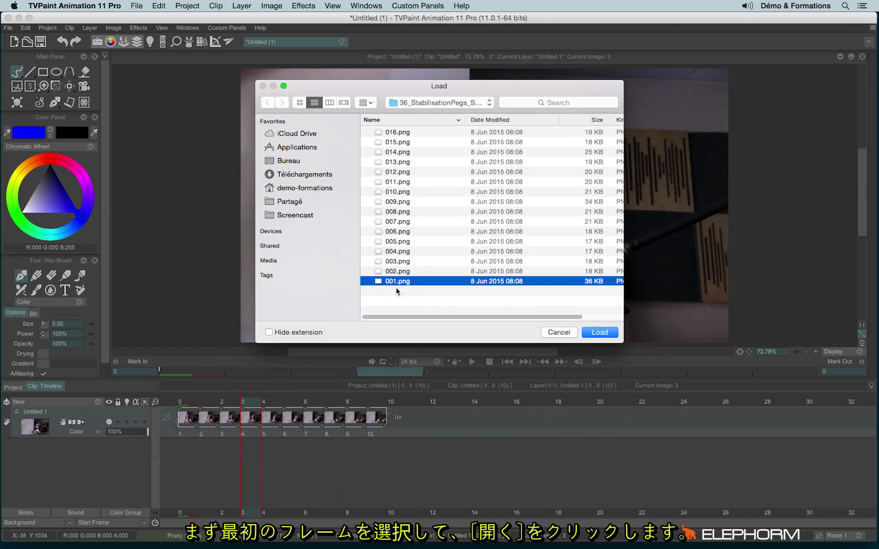
{"action": "left_click", "coordinate": [599, 333]}
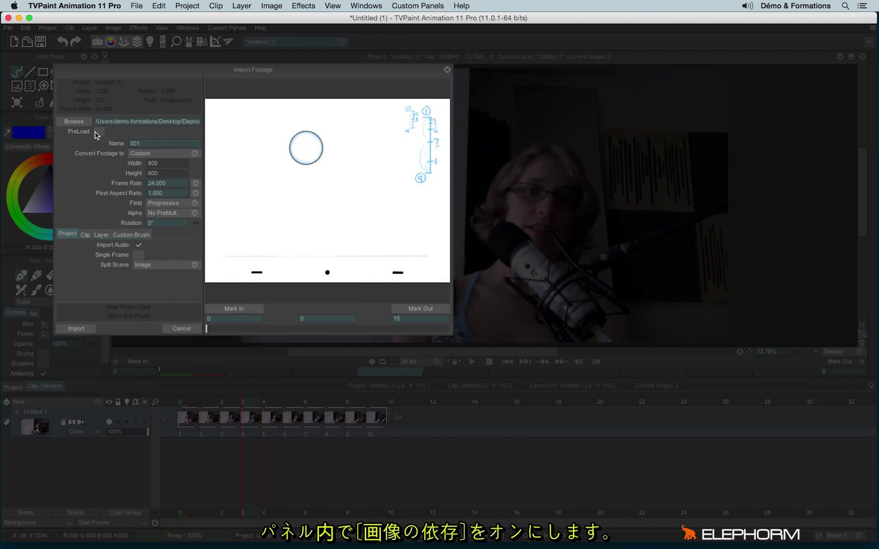
- Import the bouncing-ball scans with PreLoad on and Import Audio off
{"action": "left_click", "coordinate": [100, 132]}
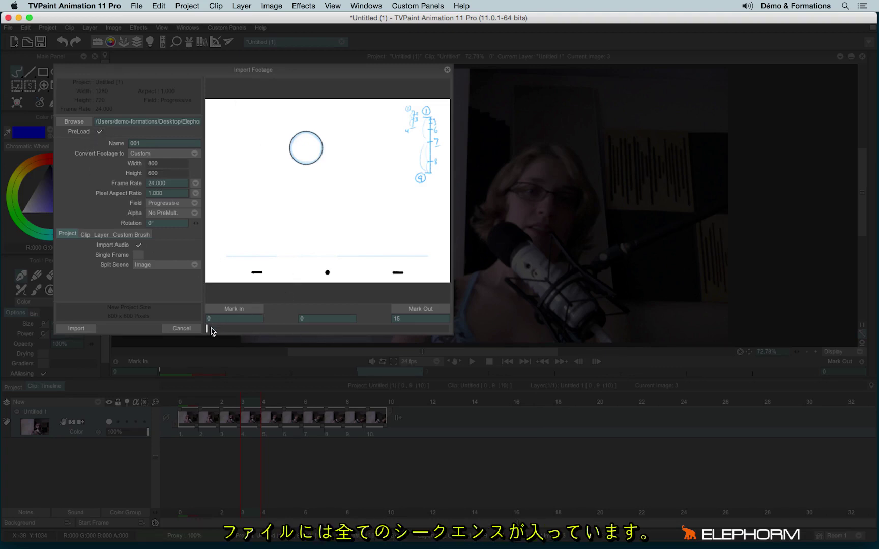
{"action": "mouse_move", "coordinate": [210, 326]}
{"action": "left_mouse_down"}
{"action": "mouse_move", "coordinate": [396, 329]}
{"action": "mouse_move", "coordinate": [174, 327]}
{"action": "left_mouse_up"}
{"action": "left_click", "coordinate": [139, 246]}
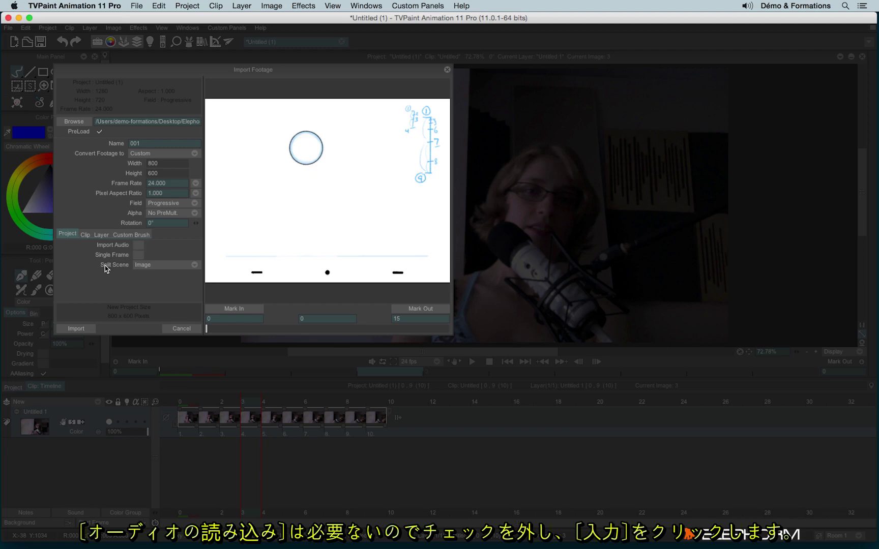
{"action": "left_click", "coordinate": [76, 328]}
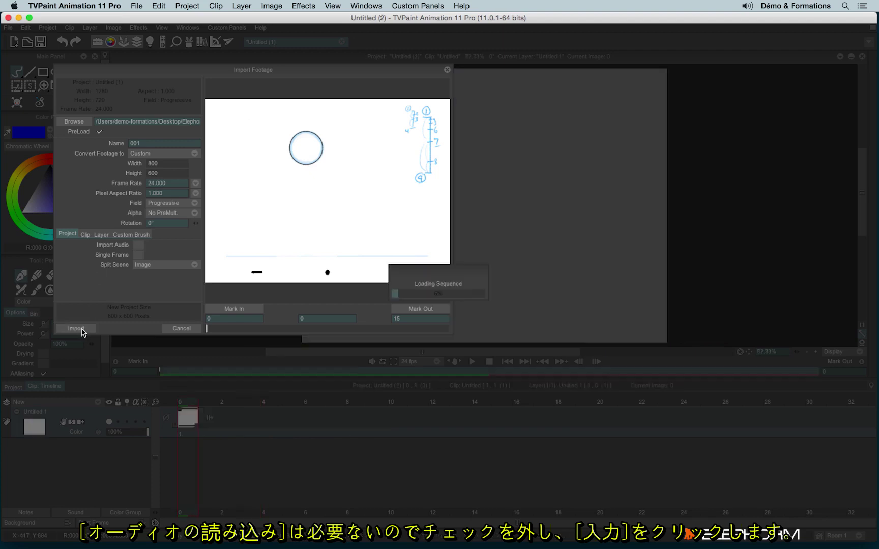
- Play the imported clip, halt on image 9, and open the Windows > Animation list
{"action": "left_click", "coordinate": [473, 361]}
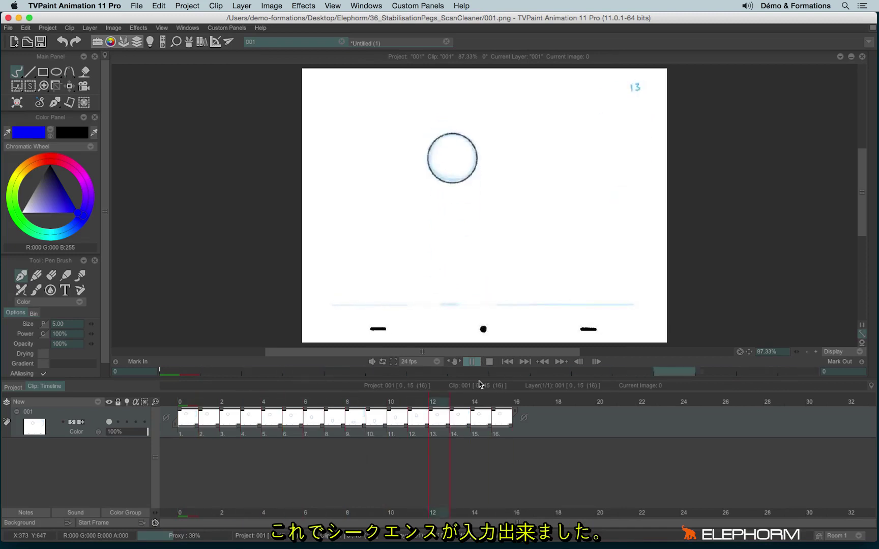
{"action": "left_click", "coordinate": [472, 361]}
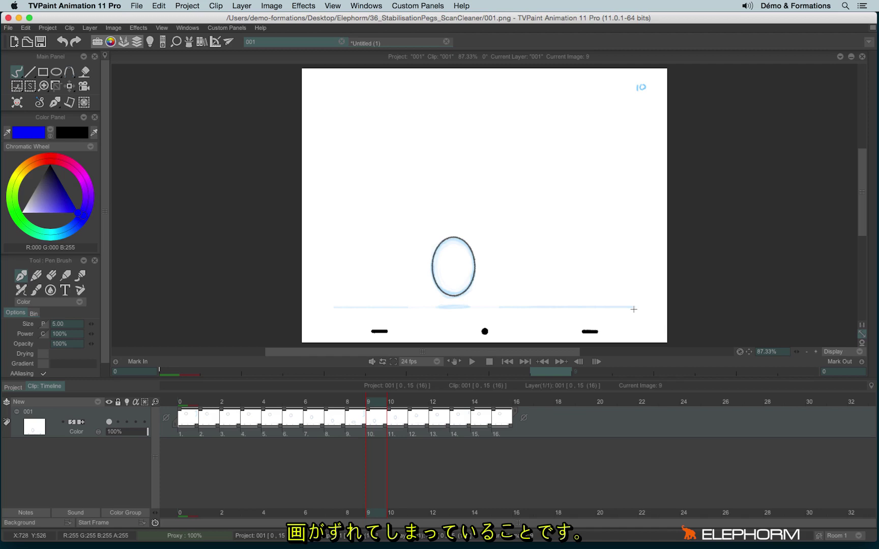
{"action": "left_click", "coordinate": [188, 29]}
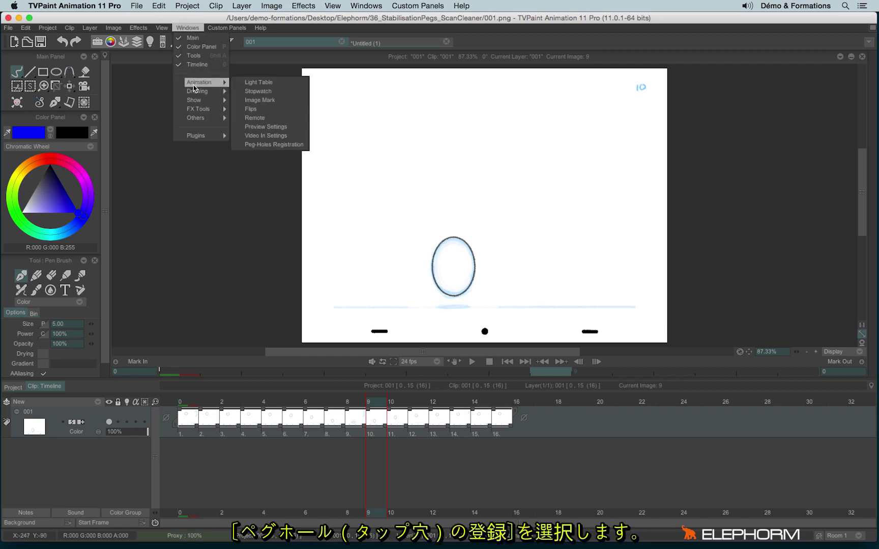
{"action": "mouse_move", "coordinate": [200, 83]}
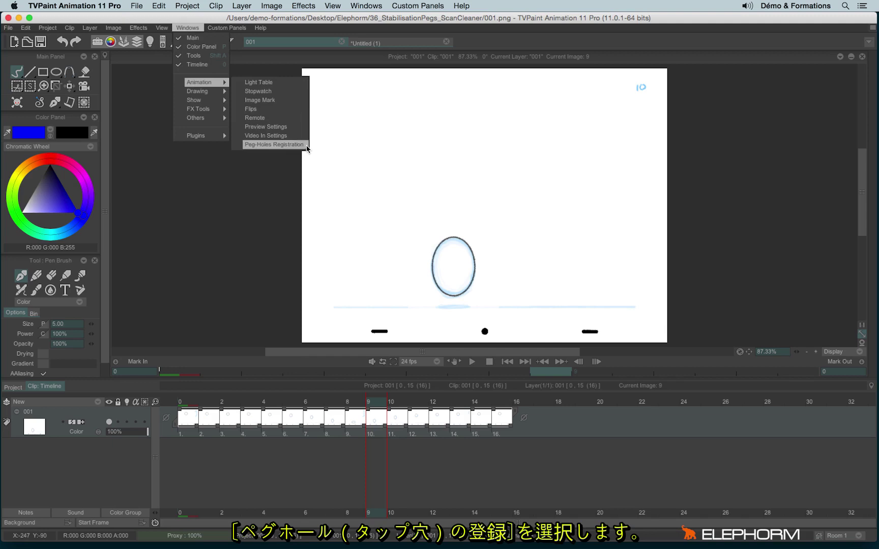
- In Peg-Holes Registration, fit the two peg boxes over the bottom holes at 75×39
{"action": "left_click", "coordinate": [304, 146]}
{"action": "left_click_drag", "start_coordinate": [441, 307], "coordinate": [231, 171]}
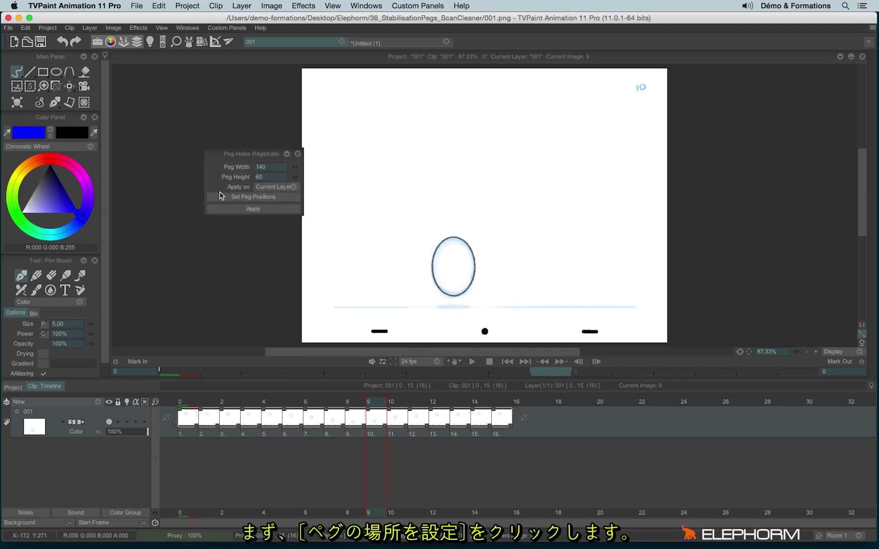
{"action": "left_click", "coordinate": [238, 197]}
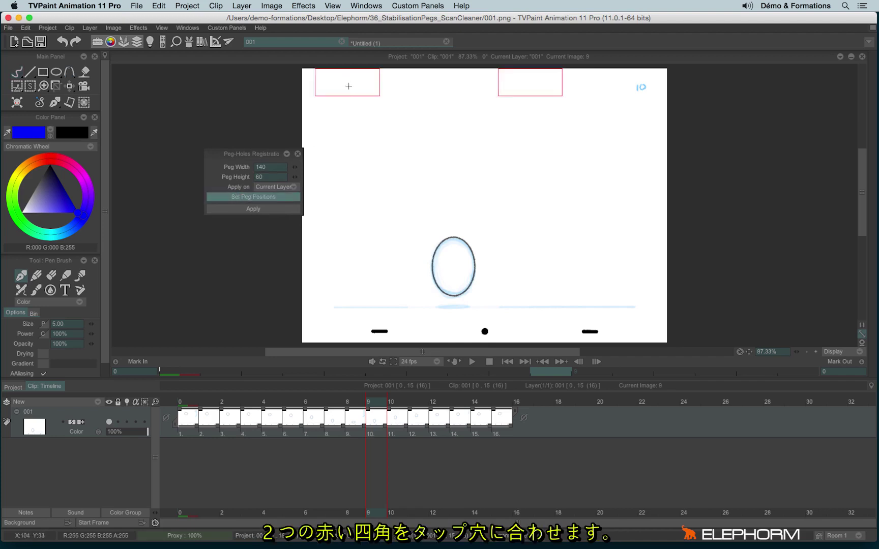
{"action": "left_click_drag", "start_coordinate": [347, 86], "coordinate": [383, 331]}
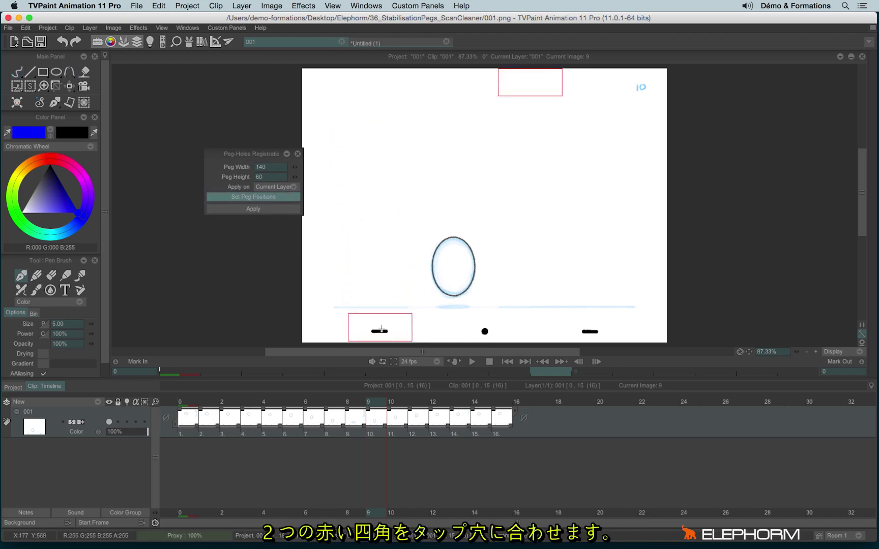
{"action": "mouse_move", "coordinate": [532, 95]}
{"action": "left_mouse_down"}
{"action": "mouse_move", "coordinate": [566, 317]}
{"action": "mouse_move", "coordinate": [589, 340]}
{"action": "left_mouse_up"}
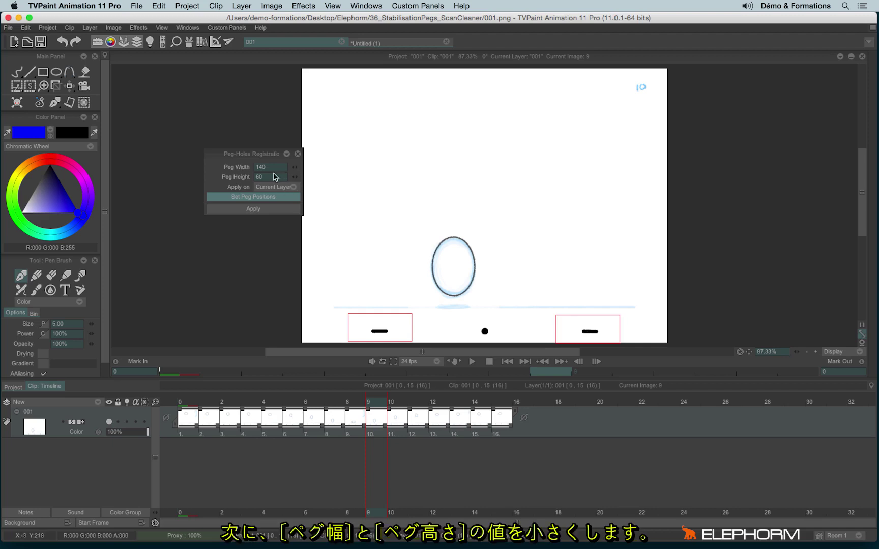
{"action": "mouse_move", "coordinate": [295, 167]}
{"action": "left_mouse_down"}
{"action": "mouse_move", "coordinate": [276, 173]}
{"action": "mouse_move", "coordinate": [272, 187]}
{"action": "mouse_move", "coordinate": [285, 196]}
{"action": "left_mouse_up"}
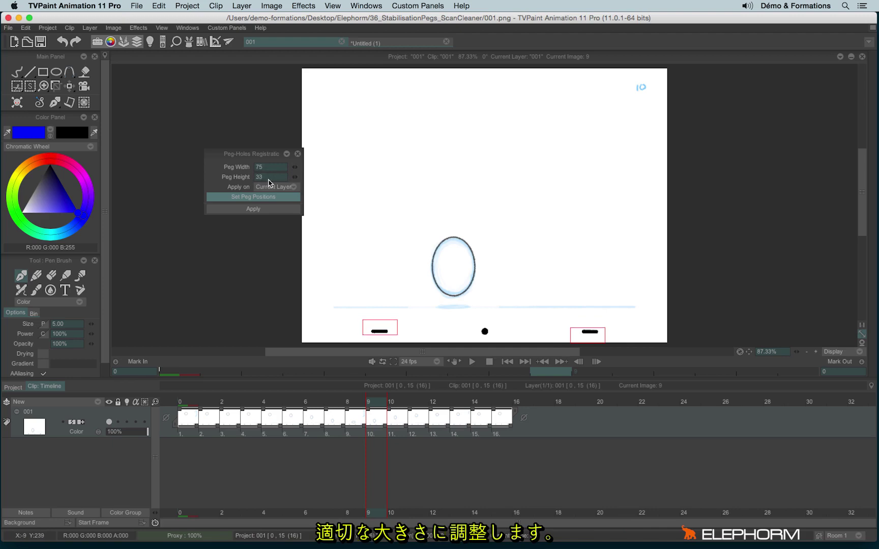
{"action": "left_click_drag", "start_coordinate": [374, 329], "coordinate": [374, 330]}
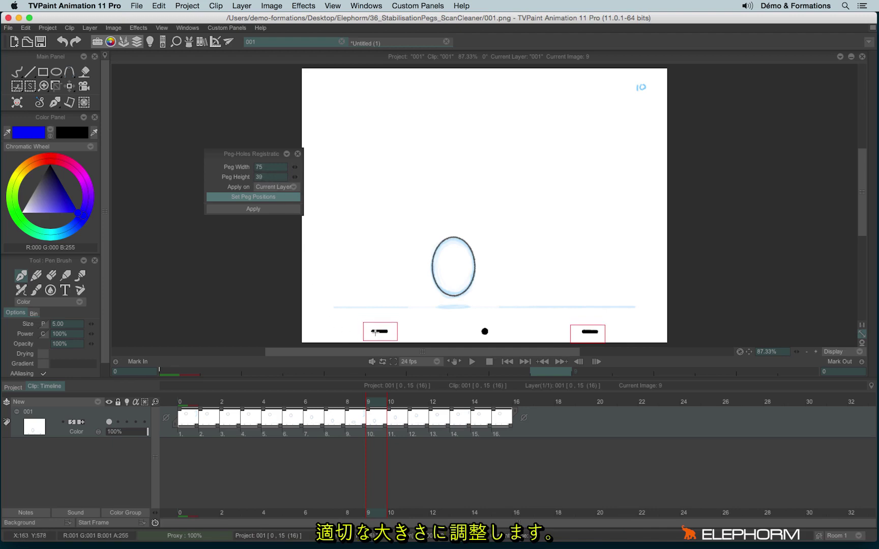
{"action": "left_click_drag", "start_coordinate": [604, 326], "coordinate": [604, 325]}
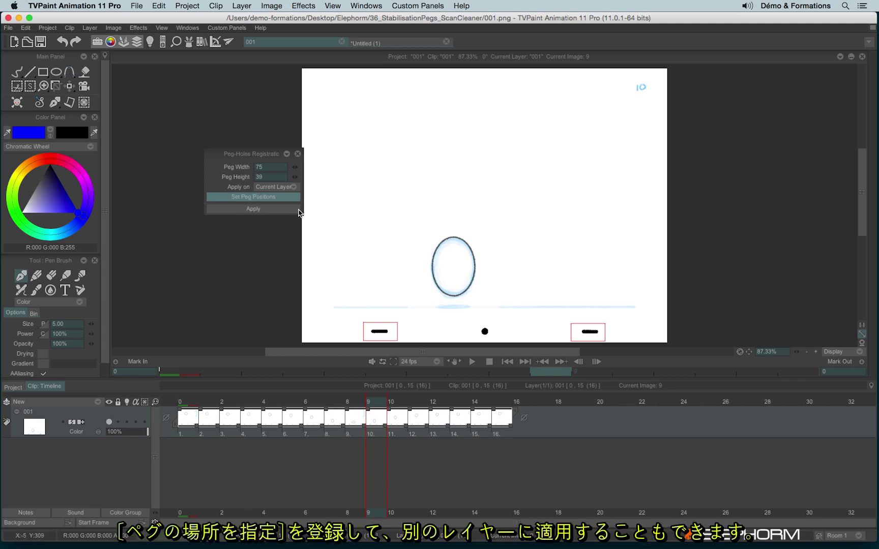
- Apply registration to the current layer, check it by playback, and close the panel
{"action": "left_click", "coordinate": [256, 188]}
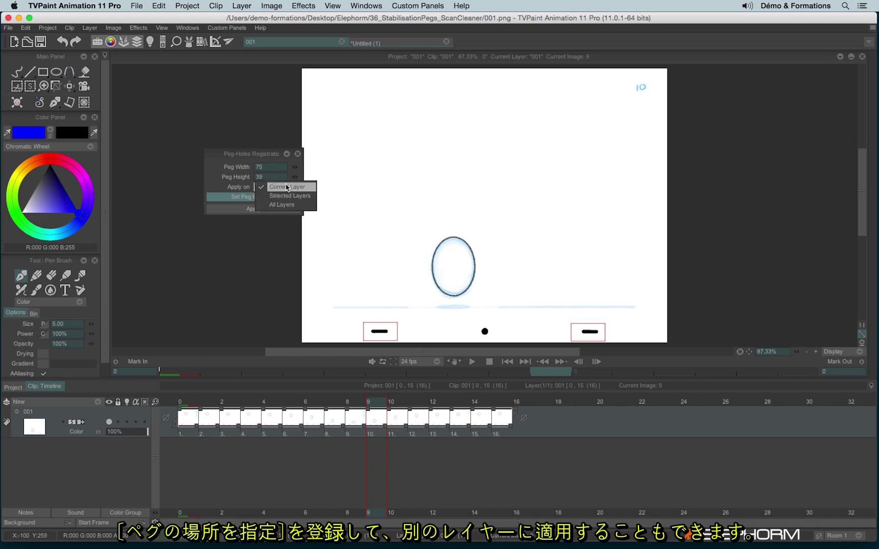
{"action": "left_click", "coordinate": [217, 183]}
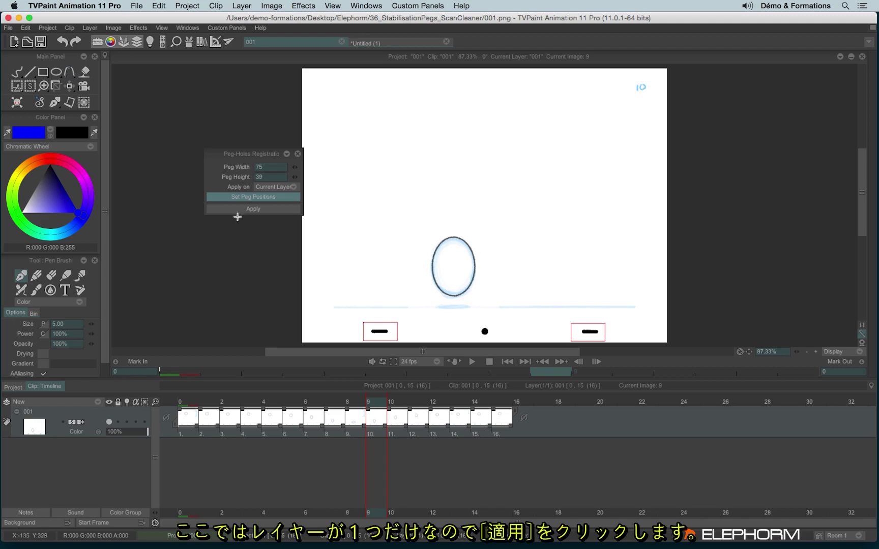
{"action": "left_click", "coordinate": [223, 209]}
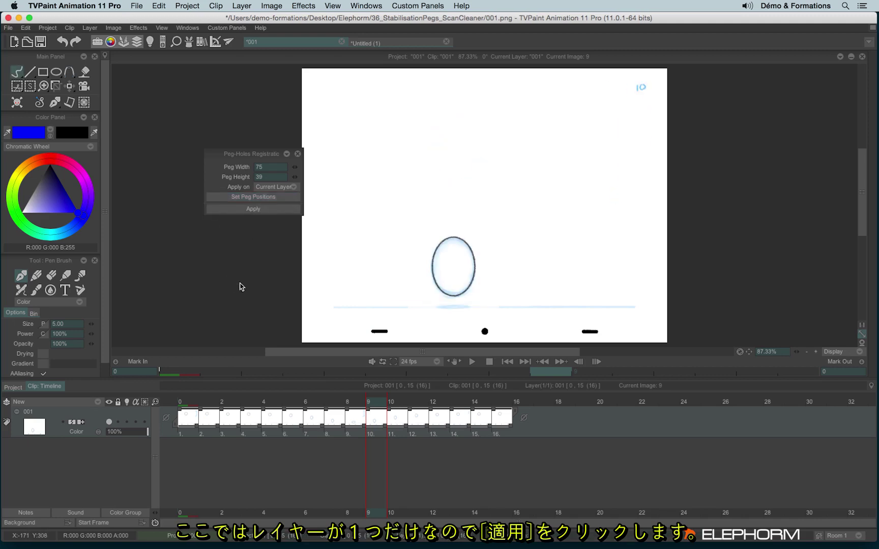
{"action": "left_click", "coordinate": [472, 362]}
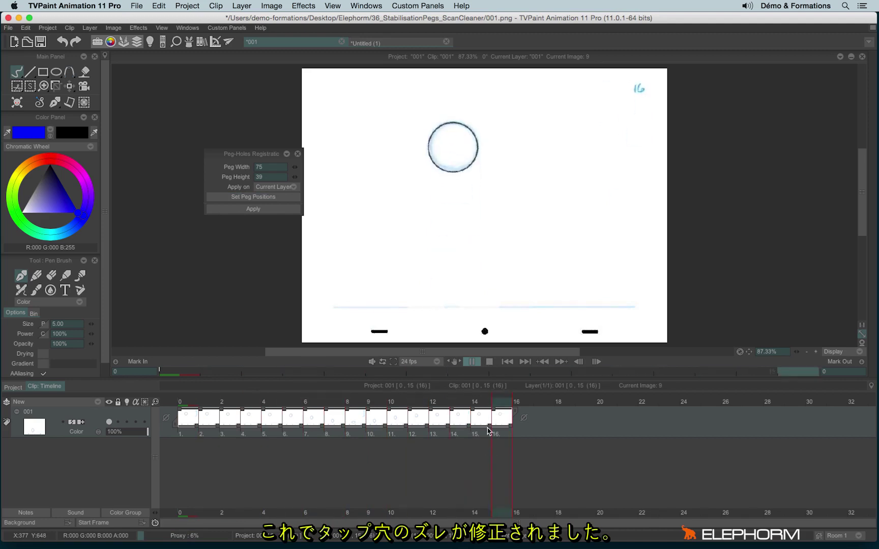
{"action": "left_click", "coordinate": [488, 361]}
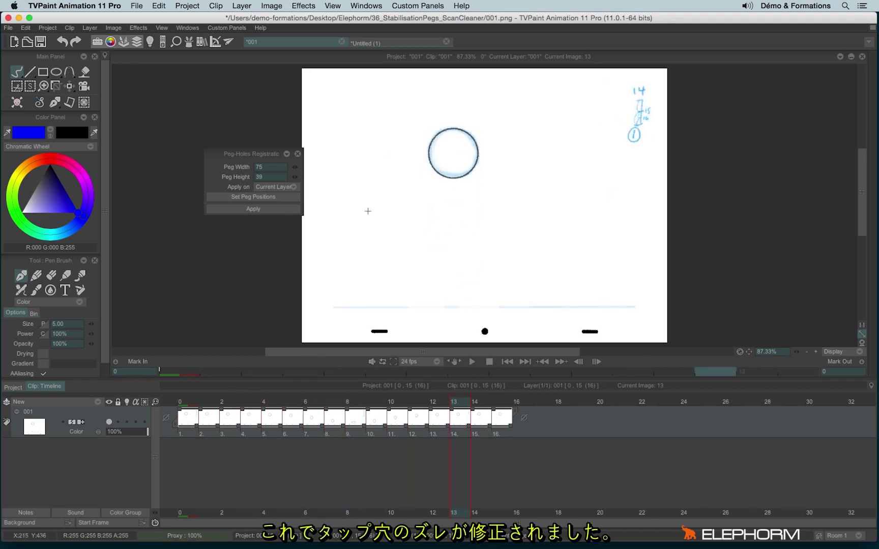
{"action": "left_click", "coordinate": [297, 154]}
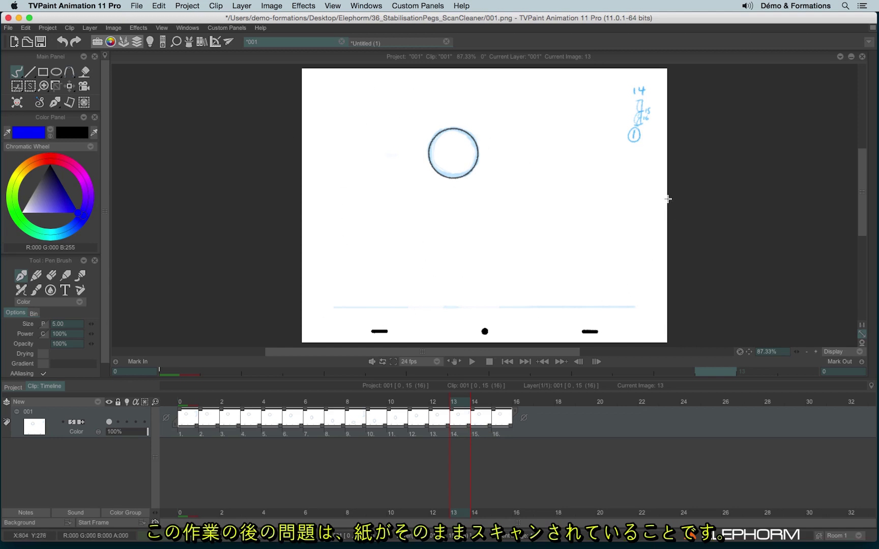
- Show the Background display options to switch on the checkerboard background
{"action": "left_click", "coordinate": [32, 523]}
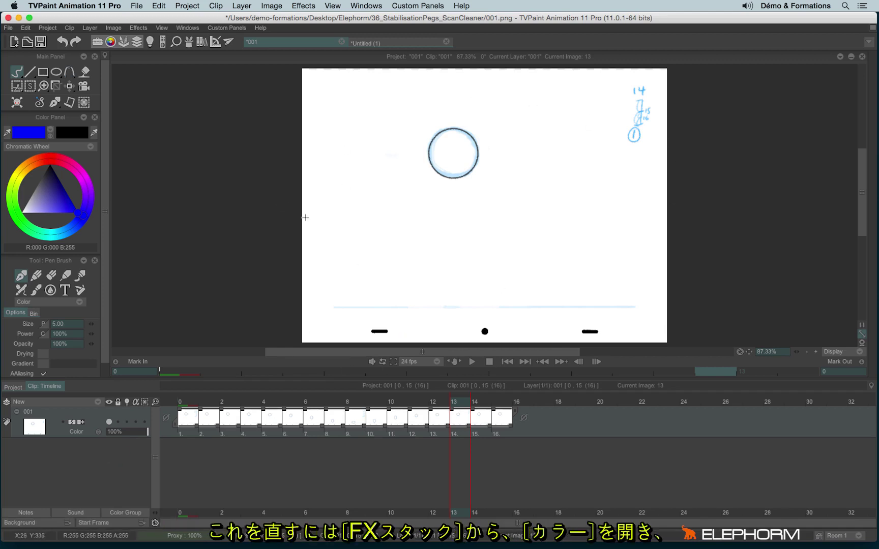
- Add Scan Cleaner Black and White from the Color effects to the FX Stack
{"action": "left_click", "coordinate": [189, 41]}
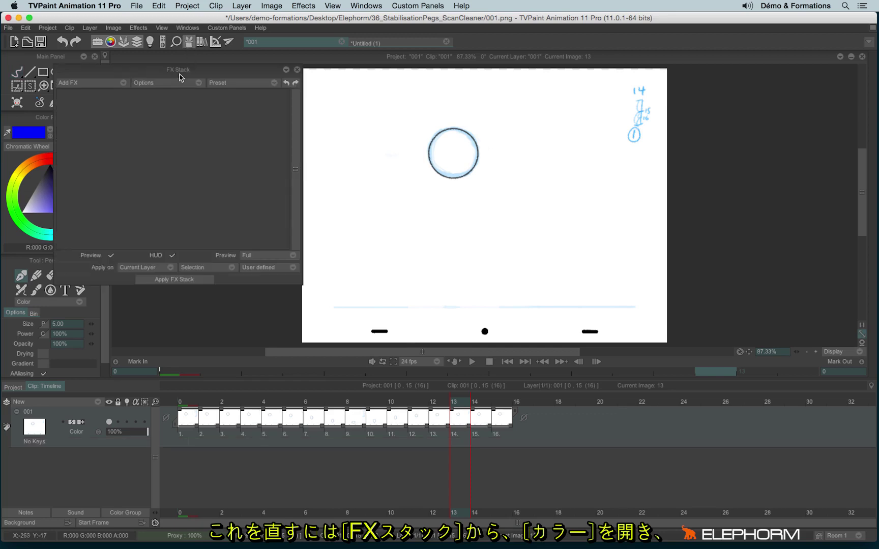
{"action": "left_click", "coordinate": [108, 86]}
{"action": "mouse_move", "coordinate": [132, 118]}
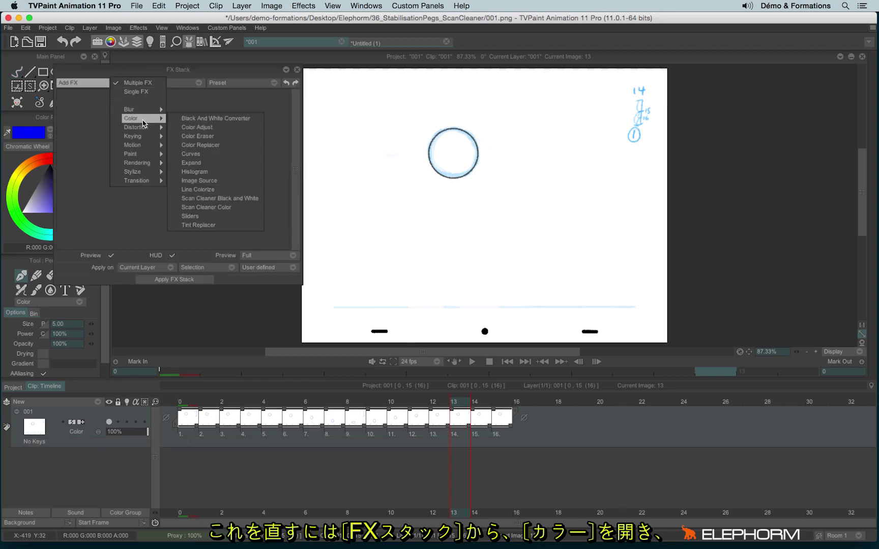
{"action": "left_click", "coordinate": [258, 198]}
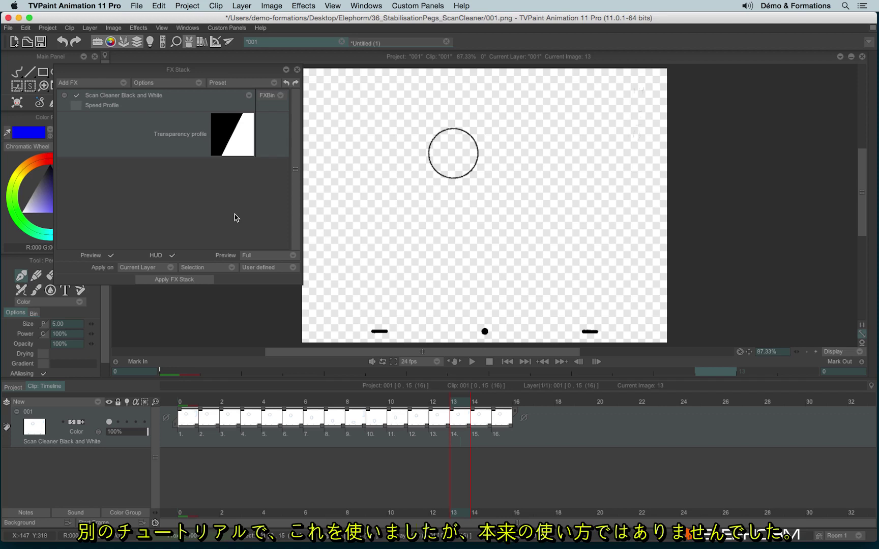
- Reshape the Transparency profile curve points to darken the drawn lines
{"action": "left_click", "coordinate": [235, 142]}
{"action": "mouse_move", "coordinate": [324, 201]}
{"action": "left_mouse_down"}
{"action": "mouse_move", "coordinate": [318, 191]}
{"action": "mouse_move", "coordinate": [369, 178]}
{"action": "left_mouse_up"}
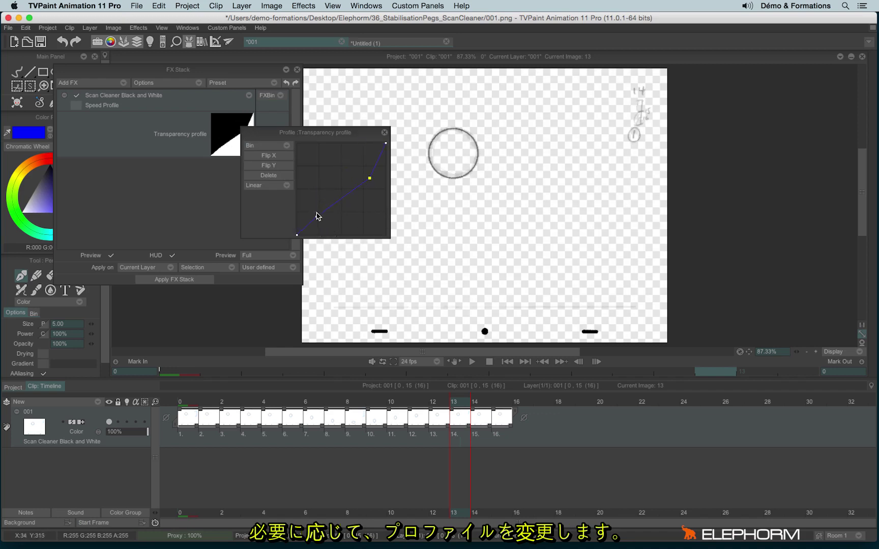
{"action": "left_click_drag", "start_coordinate": [316, 216], "coordinate": [310, 170]}
{"action": "left_click_drag", "start_coordinate": [368, 178], "coordinate": [361, 143]}
{"action": "left_click", "coordinate": [314, 169]}
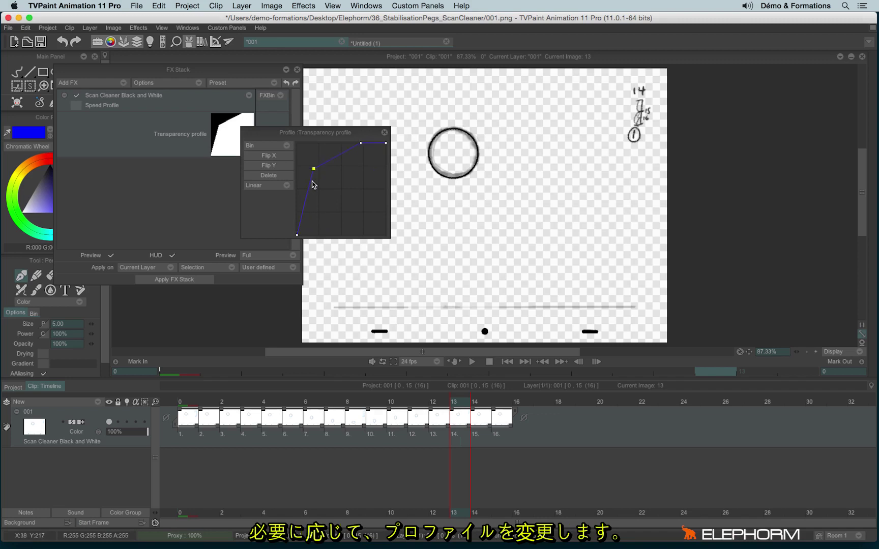
{"action": "left_click_drag", "start_coordinate": [314, 169], "coordinate": [303, 204]}
{"action": "left_click_drag", "start_coordinate": [361, 144], "coordinate": [361, 164]}
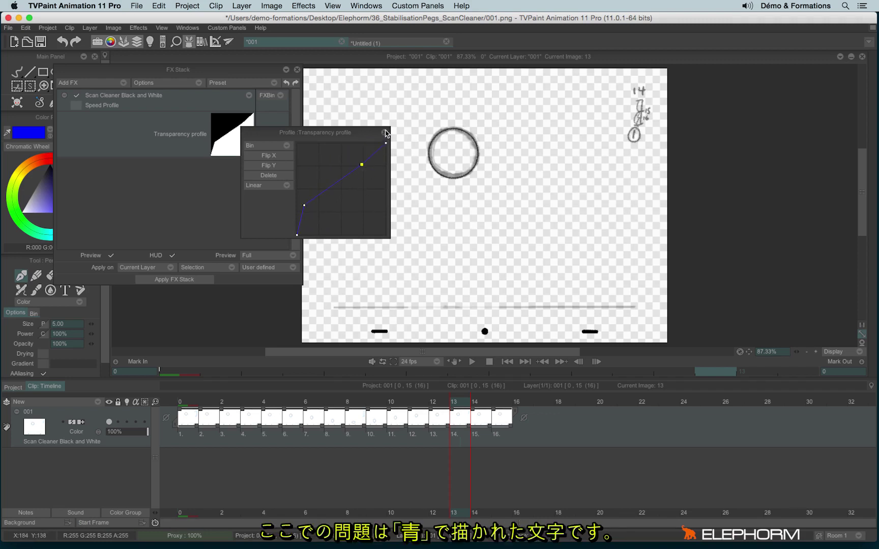
- Replace Scan Cleaner Black and White with Scan Cleaner Color in the FX Stack
{"action": "left_click", "coordinate": [384, 133]}
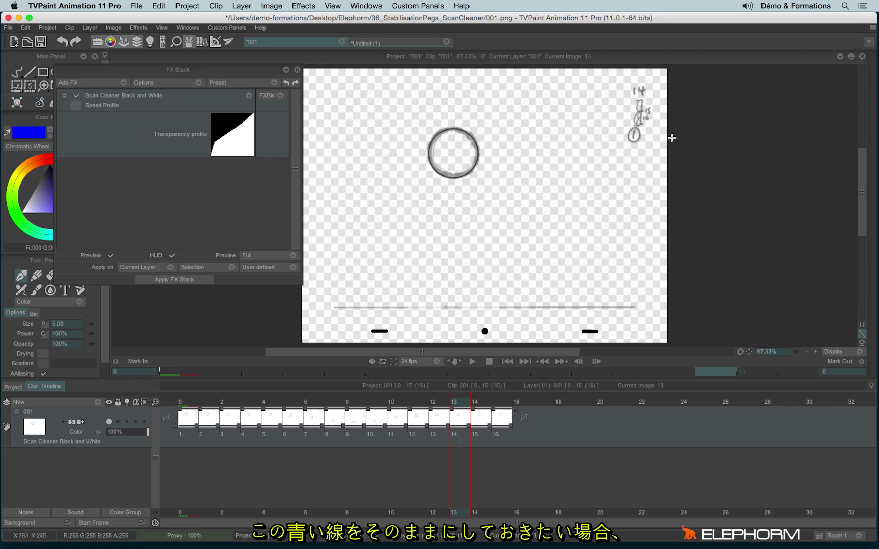
{"action": "left_click", "coordinate": [249, 96]}
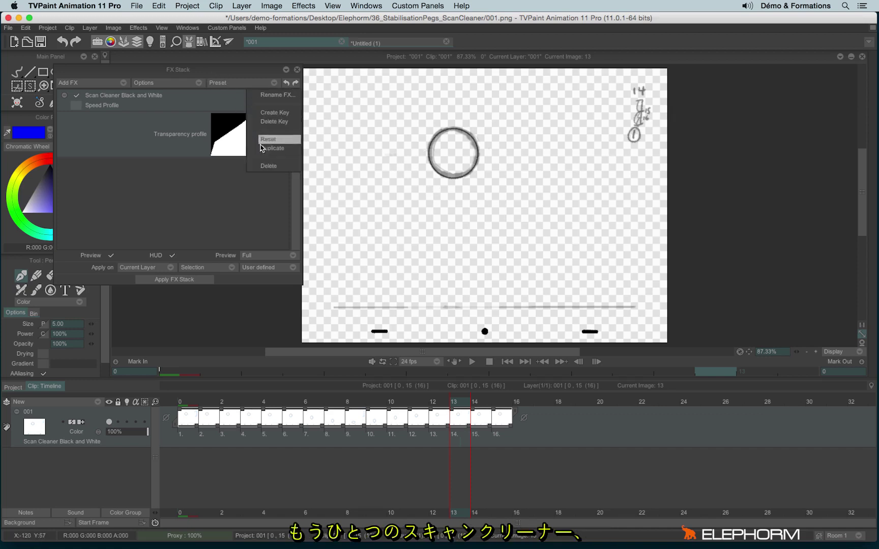
{"action": "left_click", "coordinate": [265, 166]}
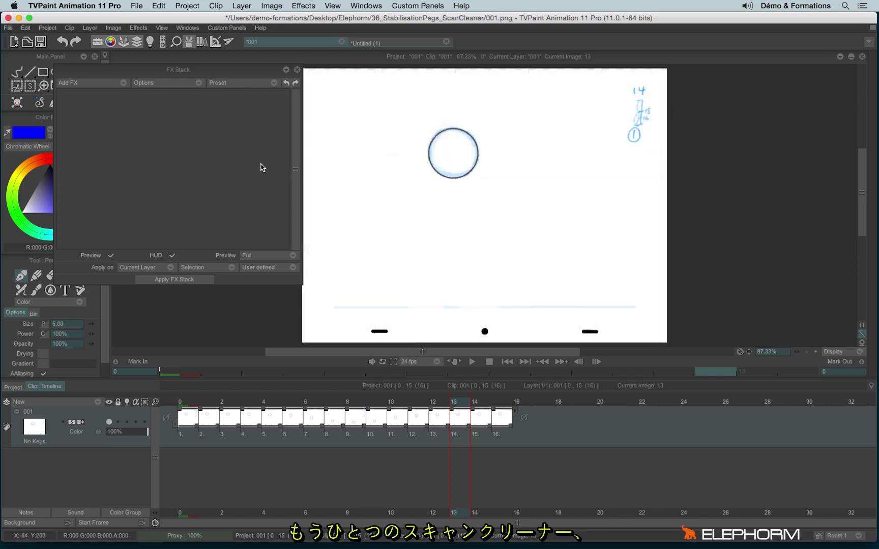
{"action": "left_click", "coordinate": [99, 85]}
{"action": "mouse_move", "coordinate": [127, 119]}
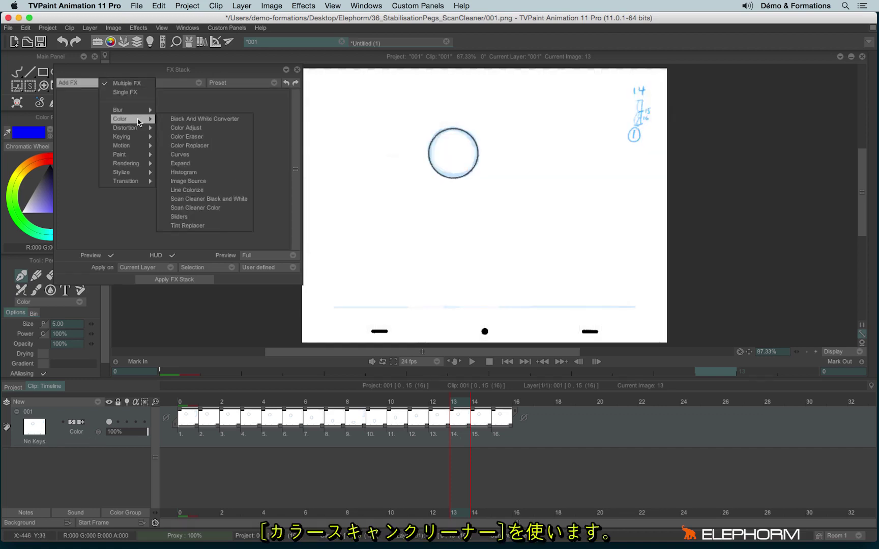
{"action": "left_click", "coordinate": [227, 210]}
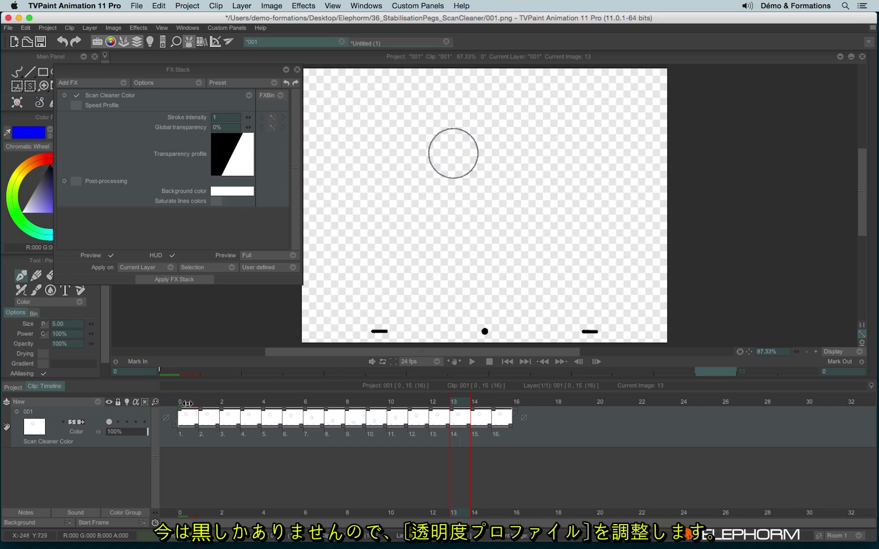
- On frame 0, reshape the Scan Cleaner transparency curve, adjust global transparency, and set stroke intensity 0.4
{"action": "left_click", "coordinate": [189, 414]}
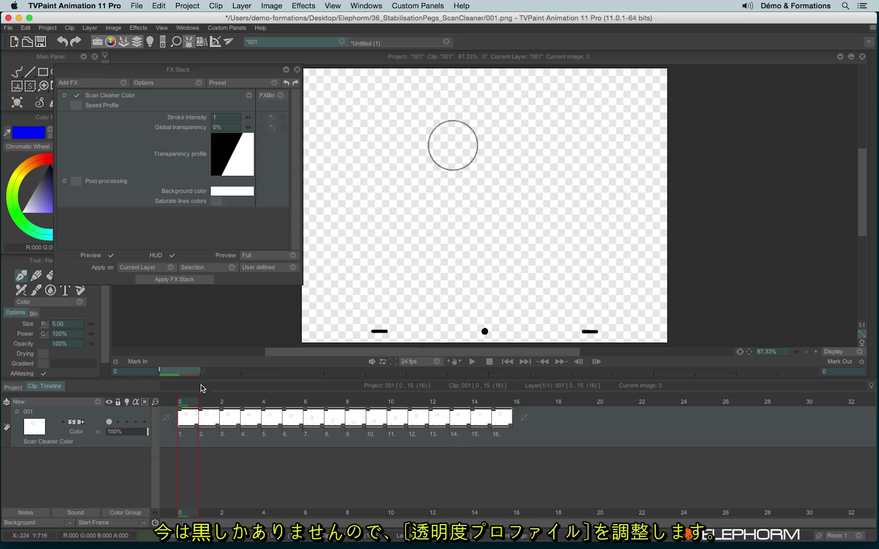
{"action": "left_click", "coordinate": [228, 159]}
{"action": "mouse_move", "coordinate": [311, 255]}
{"action": "left_mouse_down"}
{"action": "mouse_move", "coordinate": [296, 176]}
{"action": "mouse_move", "coordinate": [302, 187]}
{"action": "left_mouse_up"}
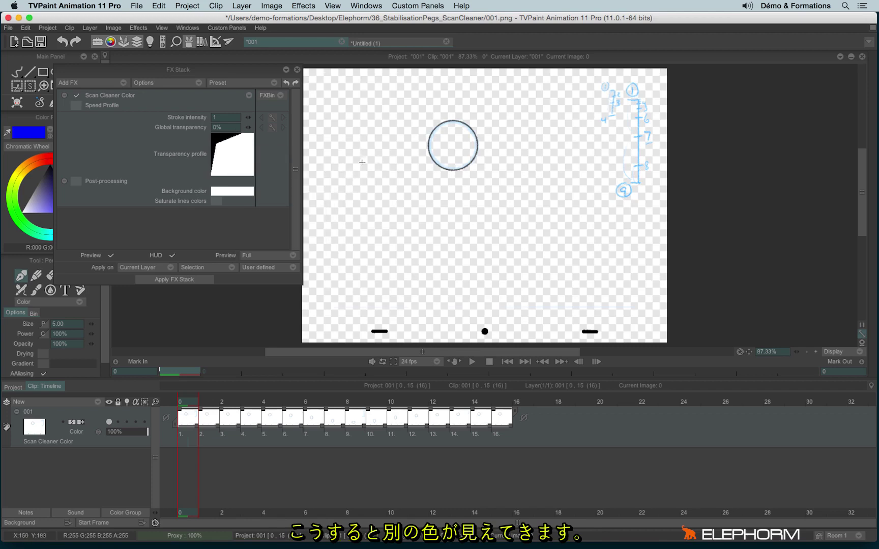
{"action": "left_click", "coordinate": [378, 153]}
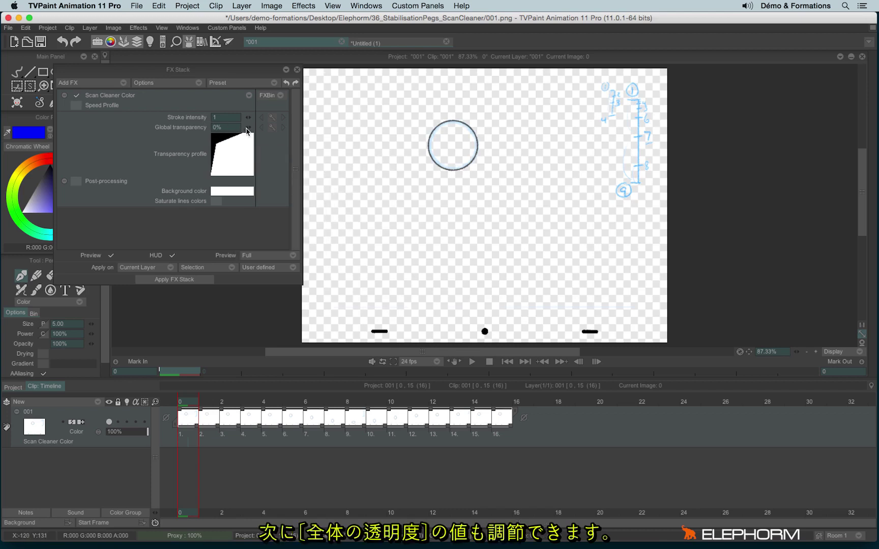
{"action": "mouse_move", "coordinate": [246, 130]}
{"action": "left_mouse_down"}
{"action": "mouse_move", "coordinate": [261, 130]}
{"action": "mouse_move", "coordinate": [237, 132]}
{"action": "left_mouse_up"}
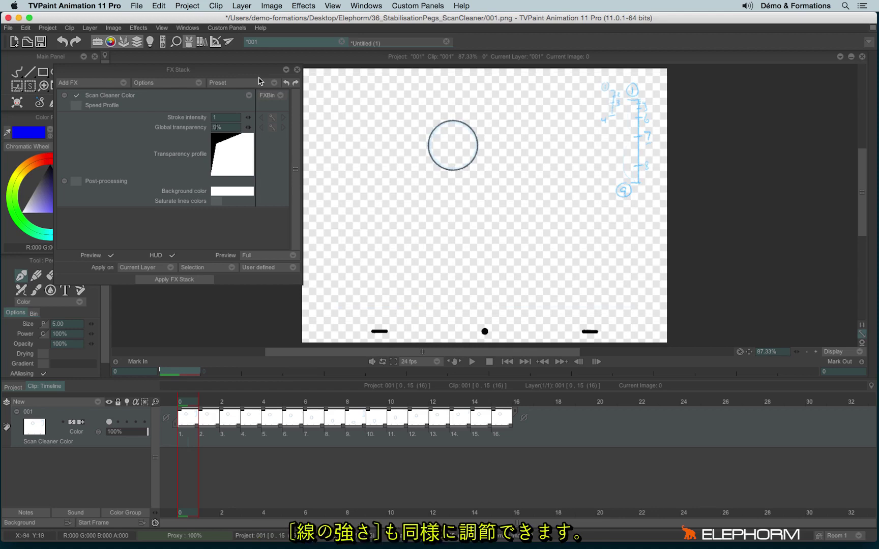
{"action": "mouse_move", "coordinate": [249, 117]}
{"action": "left_mouse_down"}
{"action": "mouse_move", "coordinate": [233, 121]}
{"action": "mouse_move", "coordinate": [256, 125]}
{"action": "mouse_move", "coordinate": [249, 124]}
{"action": "left_mouse_up"}
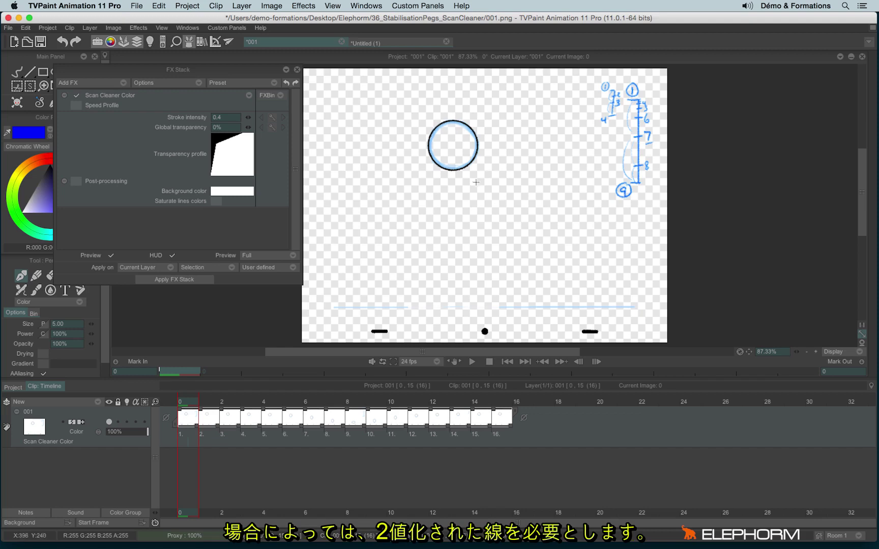
{"action": "scroll", "coordinate": [424, 135], "scroll_direction": "up", "scroll_amount": 5}
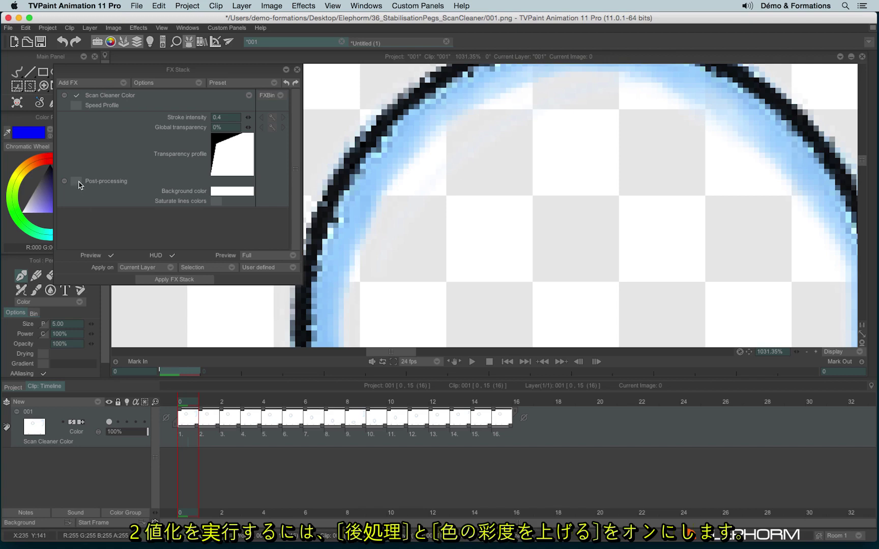
{"action": "left_click", "coordinate": [77, 182]}
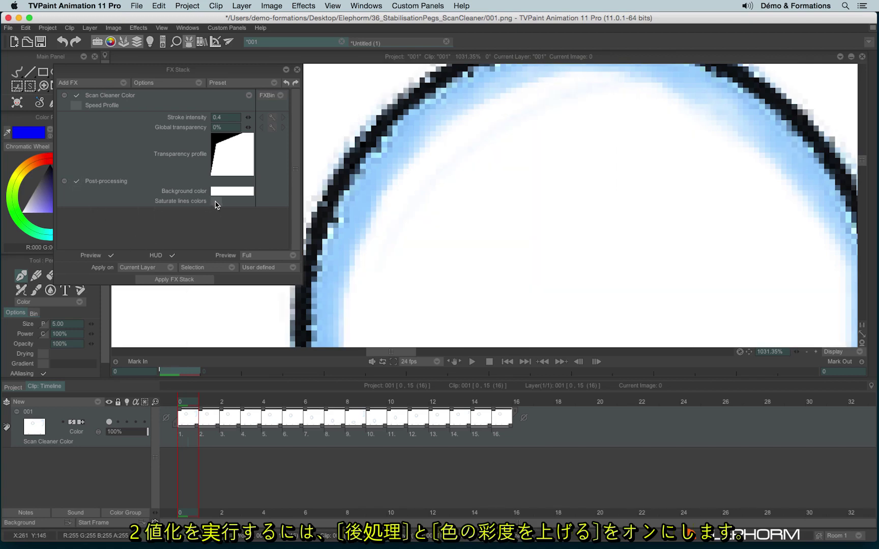
{"action": "left_click", "coordinate": [217, 201]}
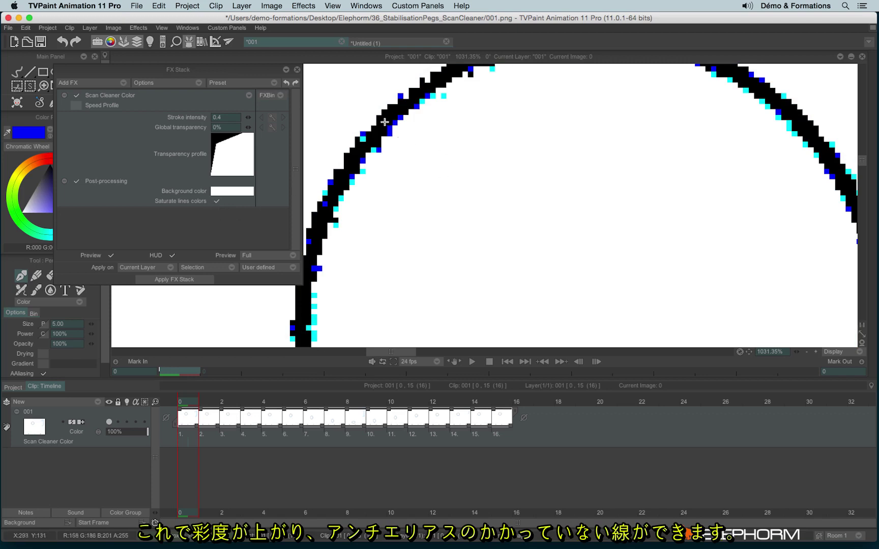
{"action": "scroll", "coordinate": [493, 85], "scroll_direction": "up", "scroll_amount": 4}
{"action": "left_click_drag", "start_coordinate": [494, 86], "coordinate": [592, 110]}
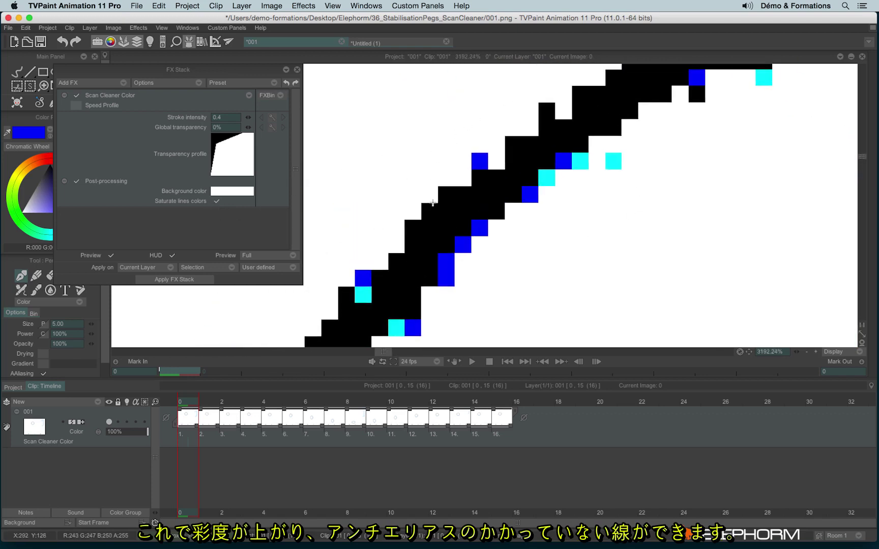
{"action": "scroll", "coordinate": [627, 174], "scroll_direction": "down", "scroll_amount": 4}
{"action": "scroll", "coordinate": [626, 174], "scroll_direction": "down", "scroll_amount": 4}
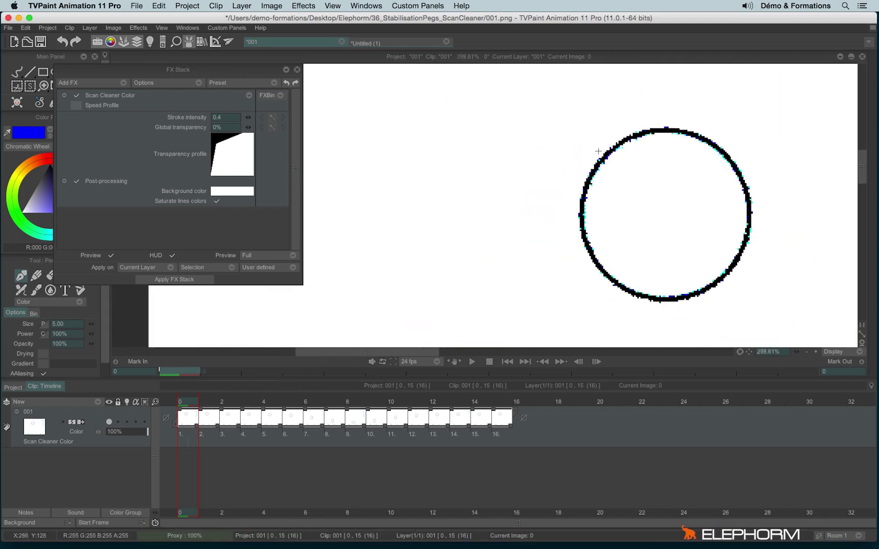
{"action": "scroll", "coordinate": [549, 183], "scroll_direction": "down", "scroll_amount": 2}
{"action": "scroll", "coordinate": [590, 184], "scroll_direction": "down", "scroll_amount": 2}
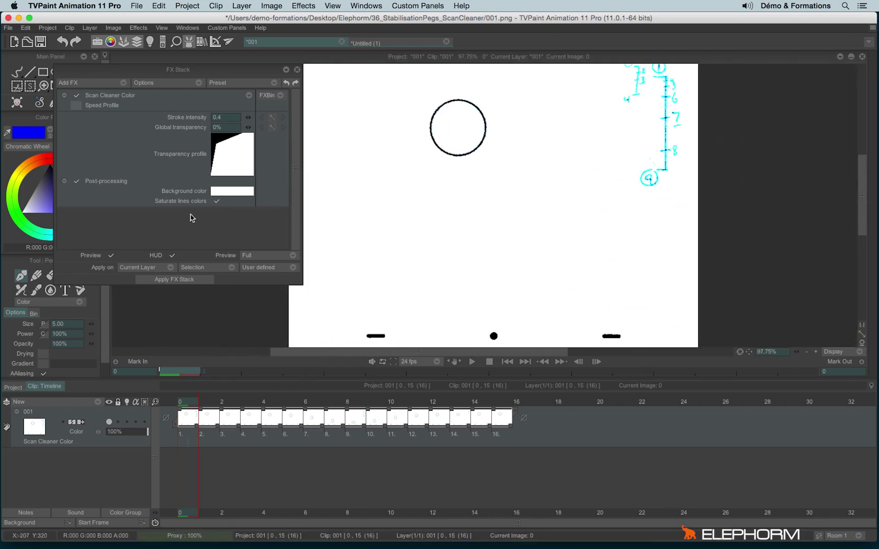
{"action": "left_click", "coordinate": [217, 201]}
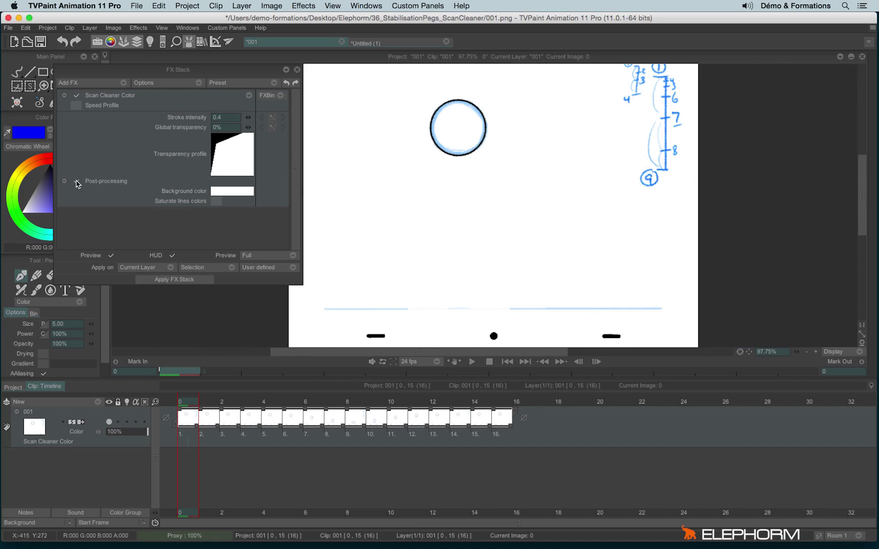
{"action": "left_click", "coordinate": [76, 182]}
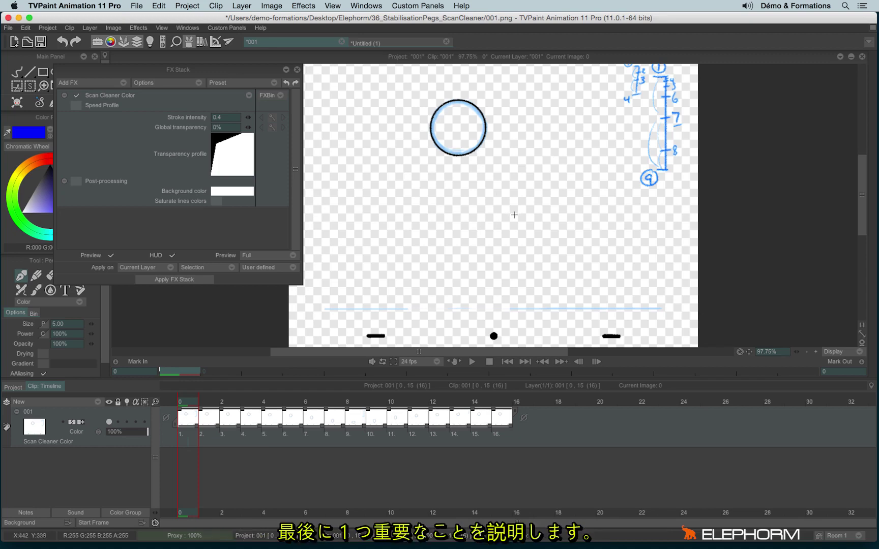
- Close the FX Stack so the cleaned ball shows on white, then bring up the File menu
{"action": "scroll", "coordinate": [472, 226], "scroll_direction": "down", "scroll_amount": 2}
{"action": "scroll", "coordinate": [468, 254], "scroll_direction": "up", "scroll_amount": 1}
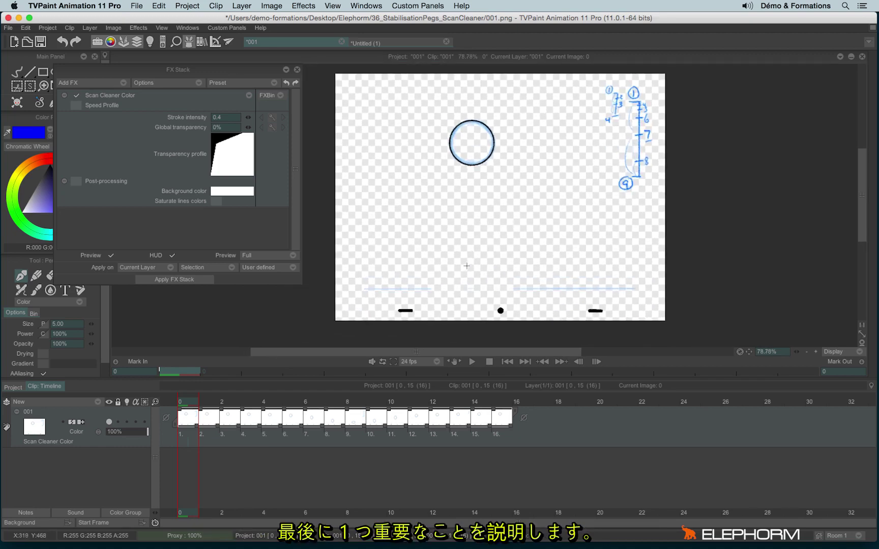
{"action": "left_click", "coordinate": [296, 69]}
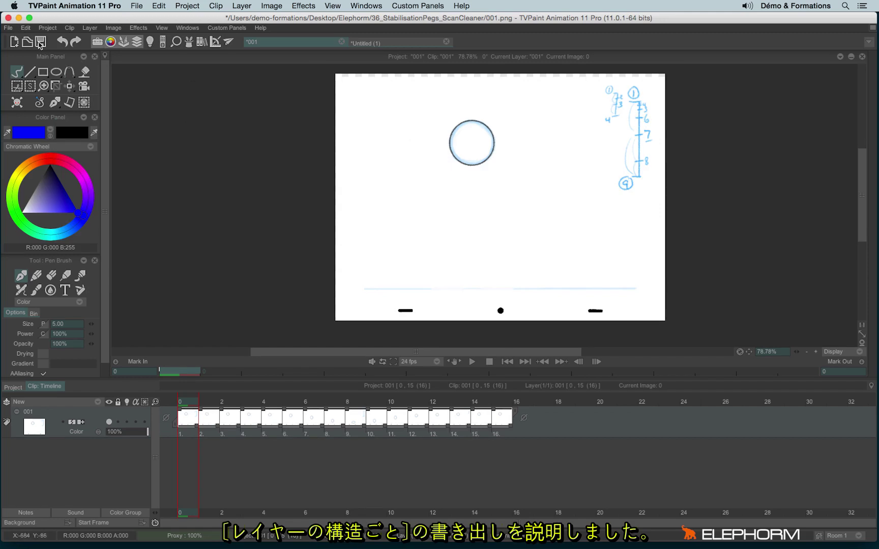
{"action": "left_click", "coordinate": [8, 27]}
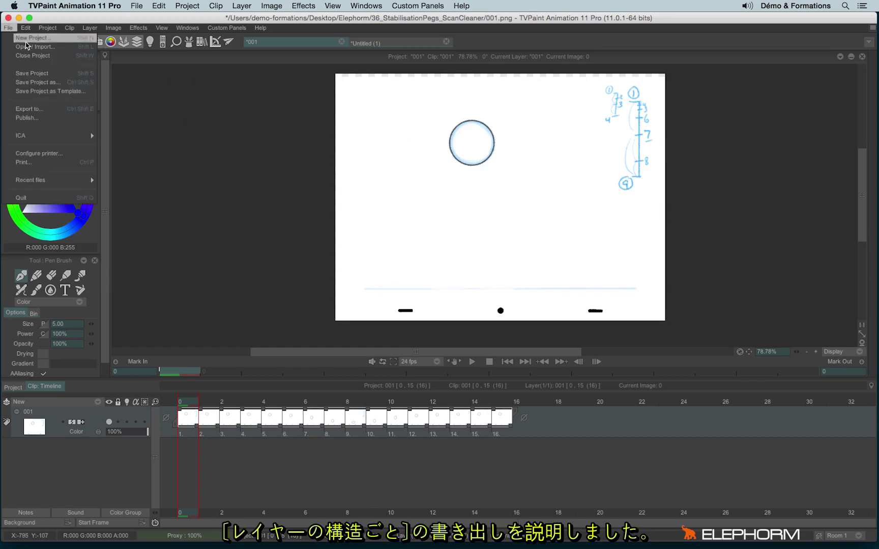
- Set up Export to for the clip's layer structure in CSV format, targeting 001.csv
{"action": "left_click", "coordinate": [36, 110]}
{"action": "left_click", "coordinate": [173, 84]}
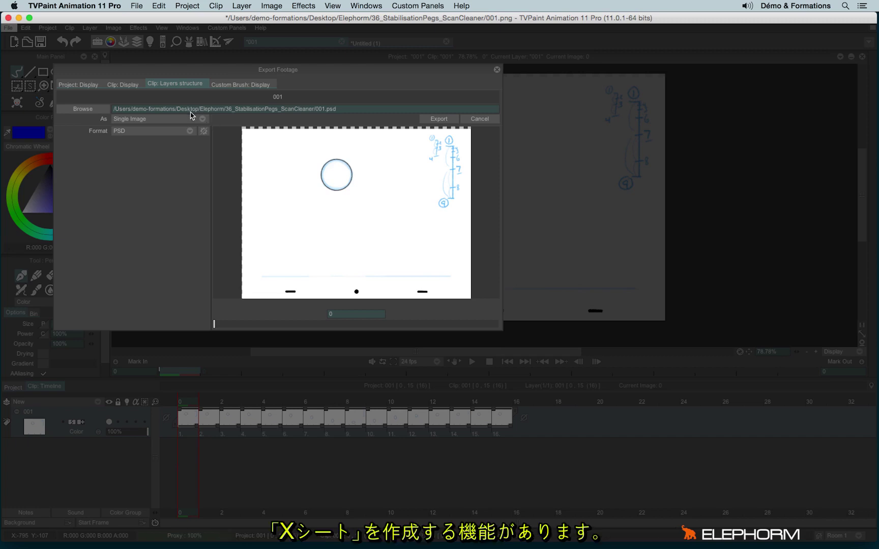
{"action": "left_click", "coordinate": [118, 132]}
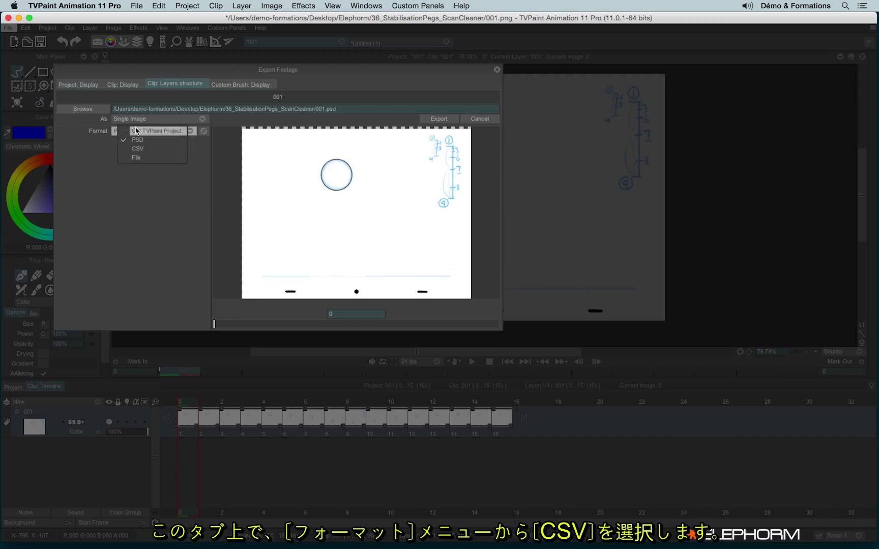
{"action": "left_click", "coordinate": [146, 149]}
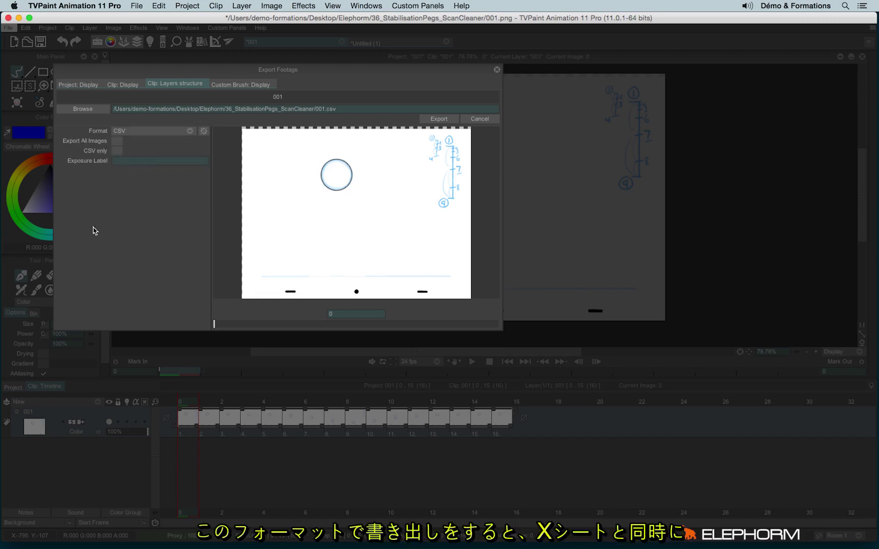